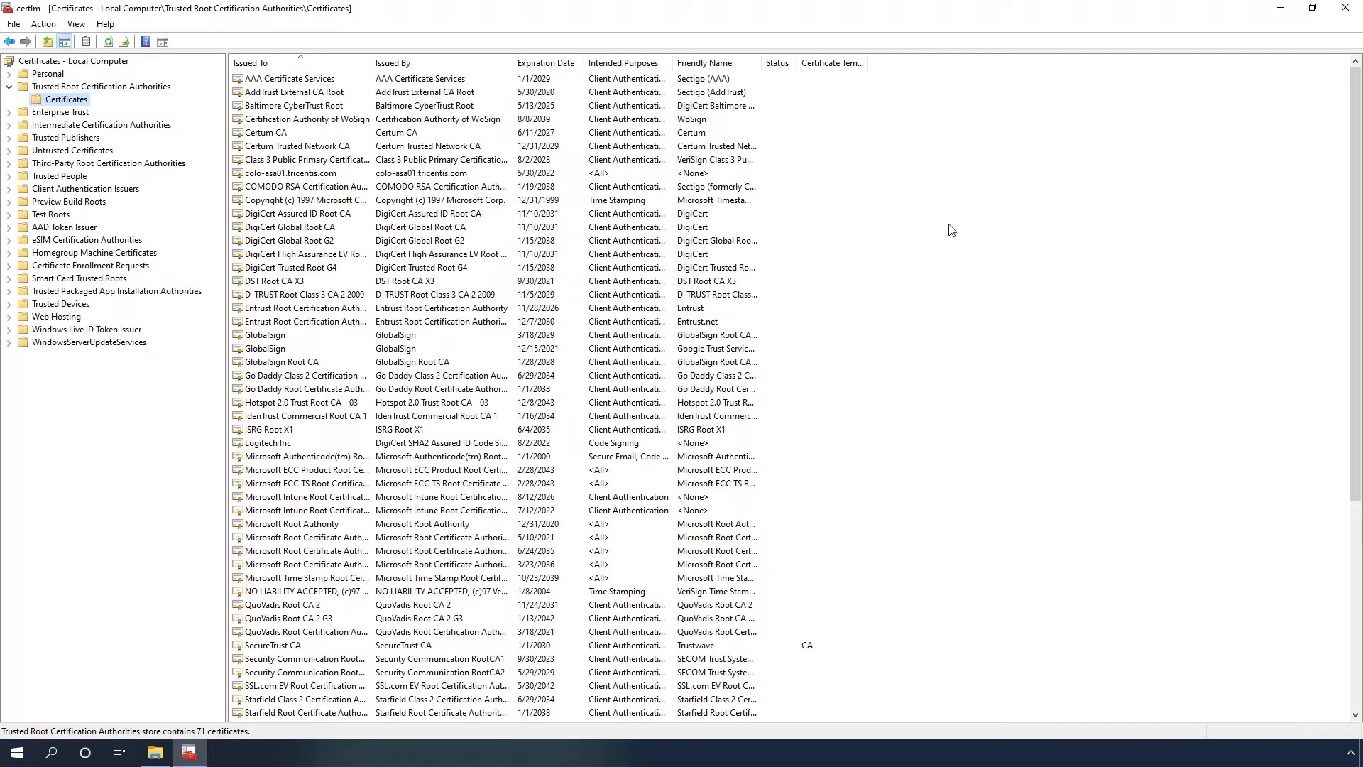
# - Switch to File Explorer and start installing the tri-nb1111.tricentis.com PFX file for the Local Machine, keeping the preset import file
pyautogui.click(1357, 716)
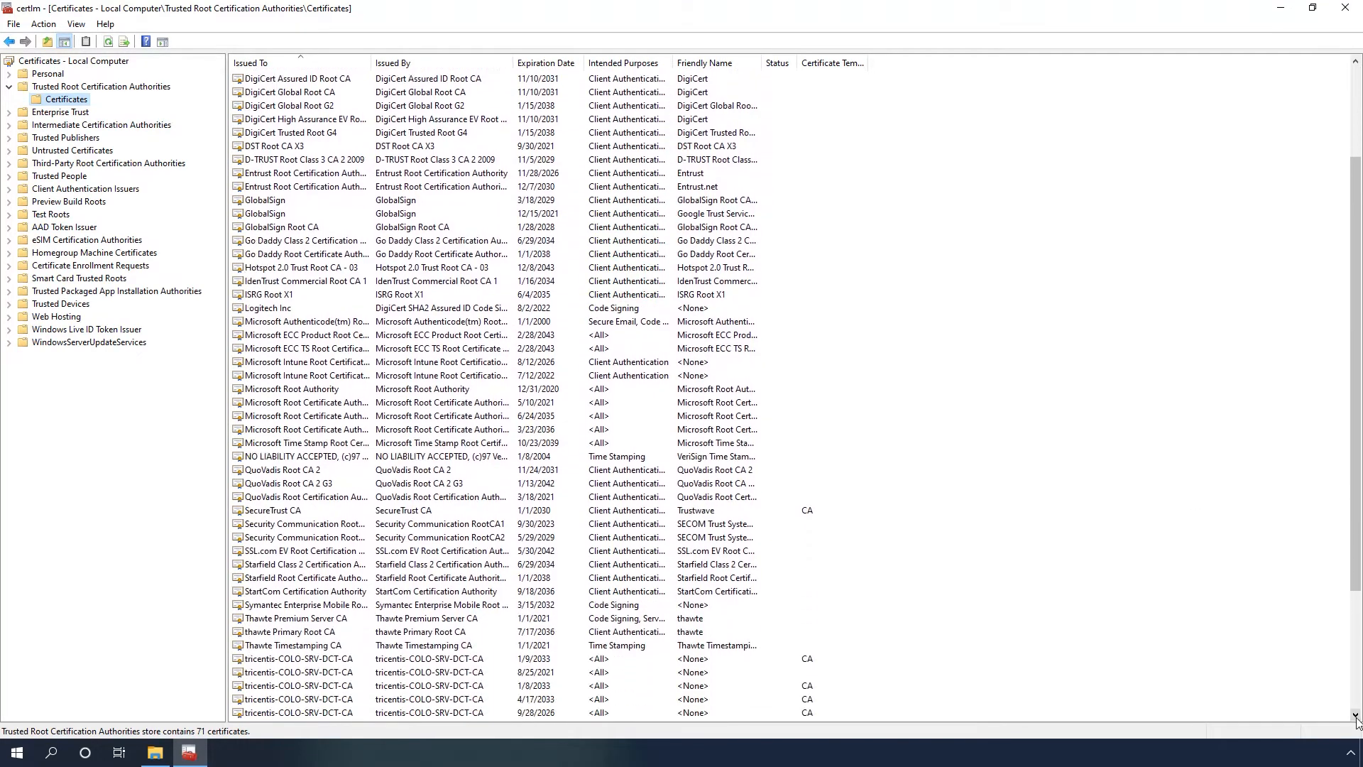
pyautogui.scroll(-4, 1357, 719)
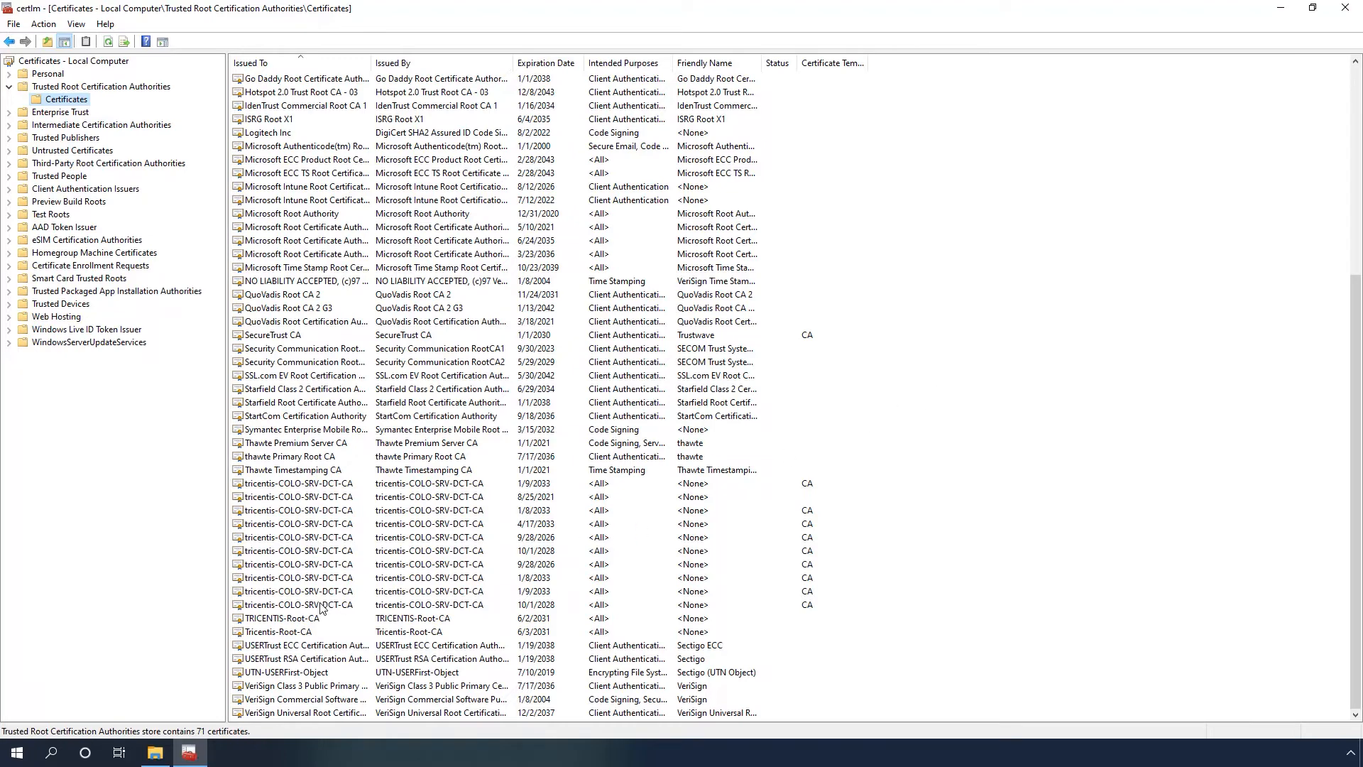
pyautogui.click(161, 751)
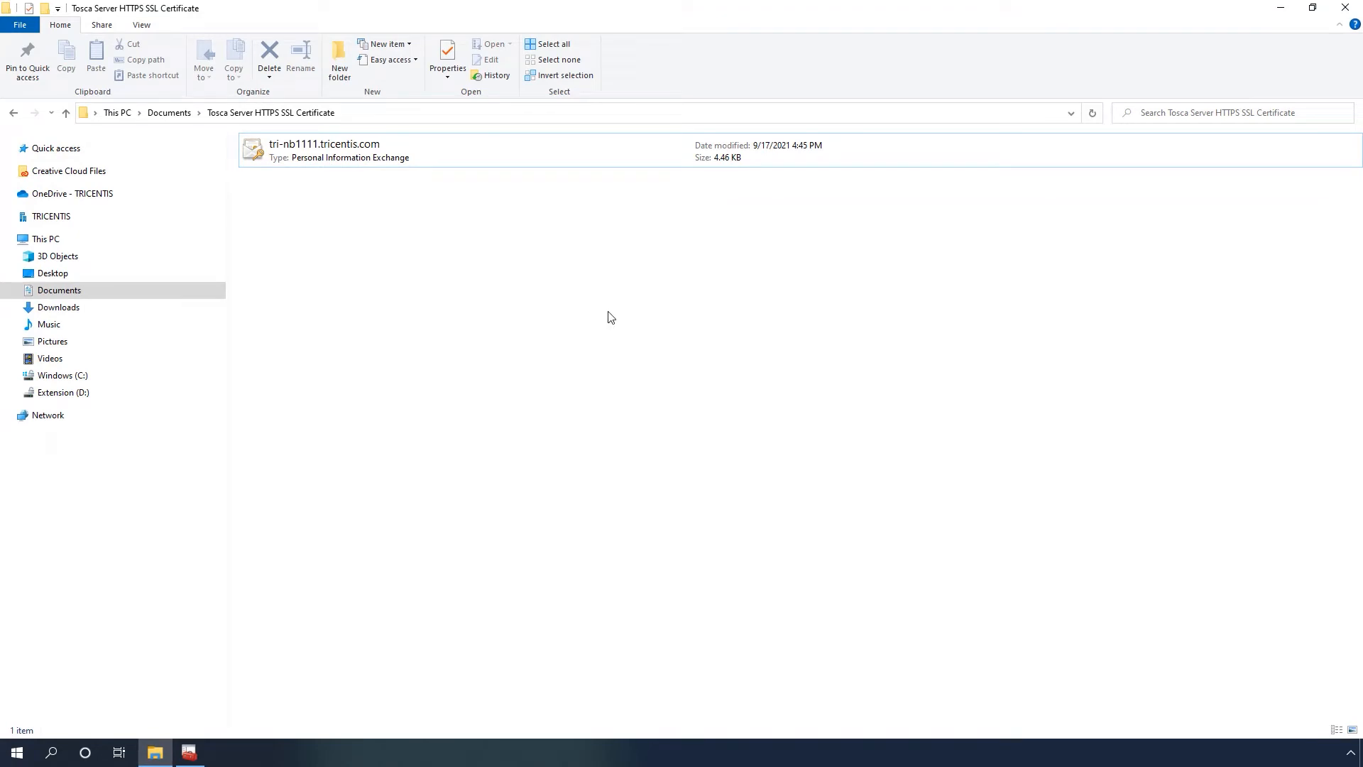
pyautogui.click(446, 151)
pyautogui.rightClick(446, 150)
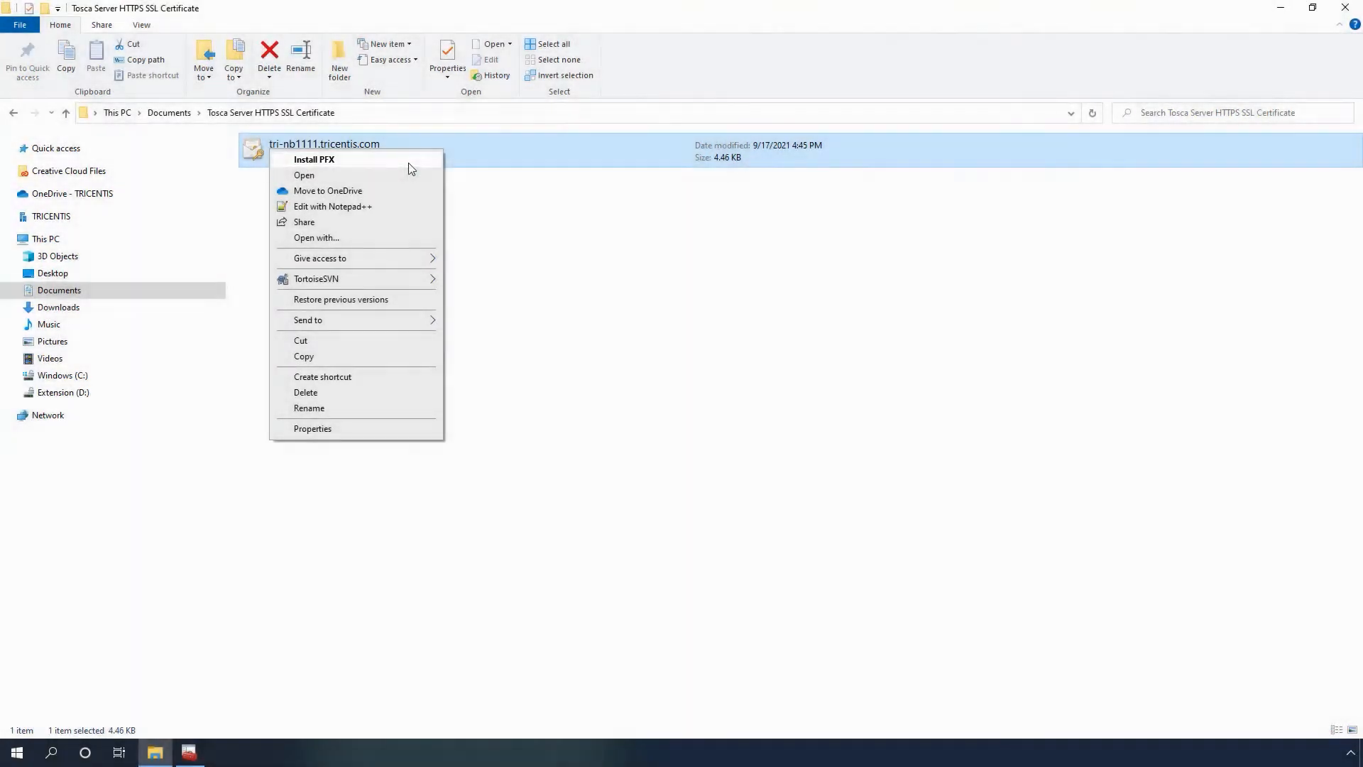
pyautogui.click(409, 164)
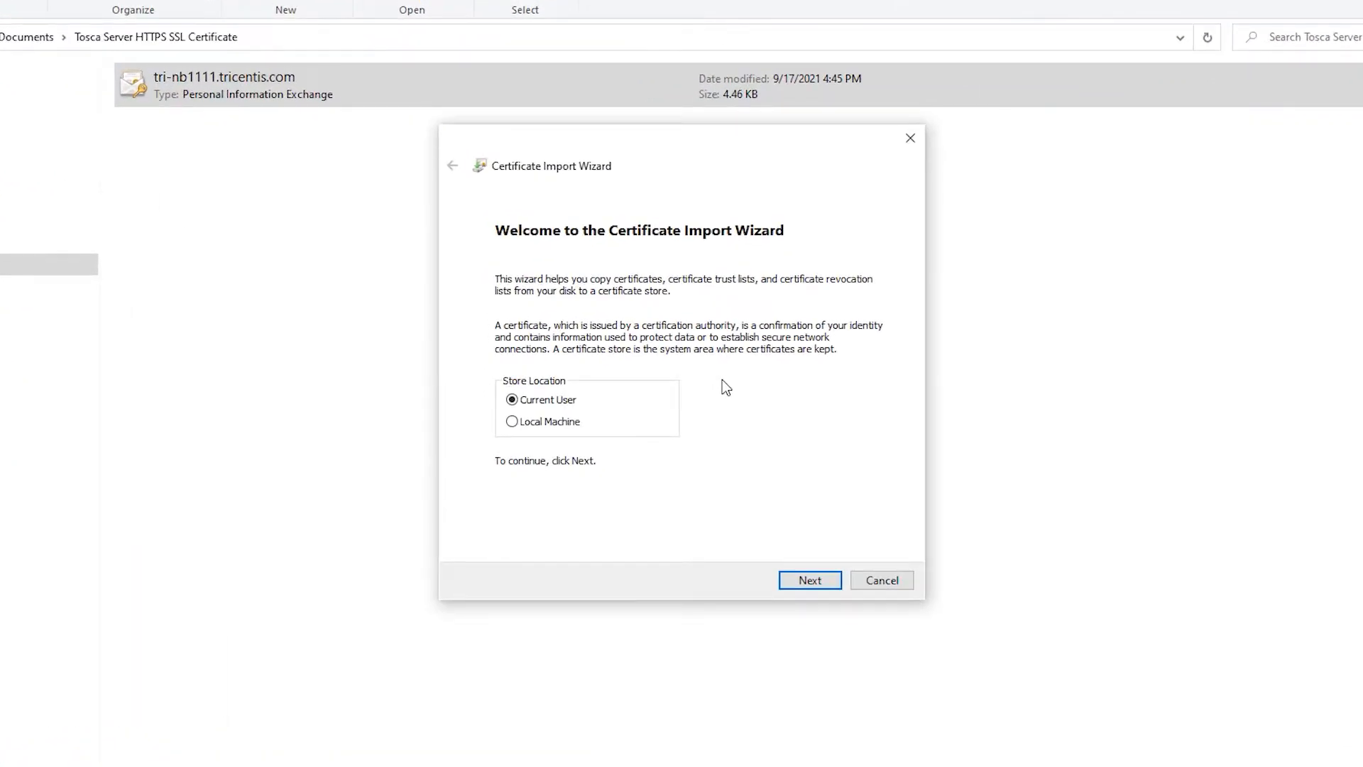
pyautogui.click(551, 422)
pyautogui.click(811, 580)
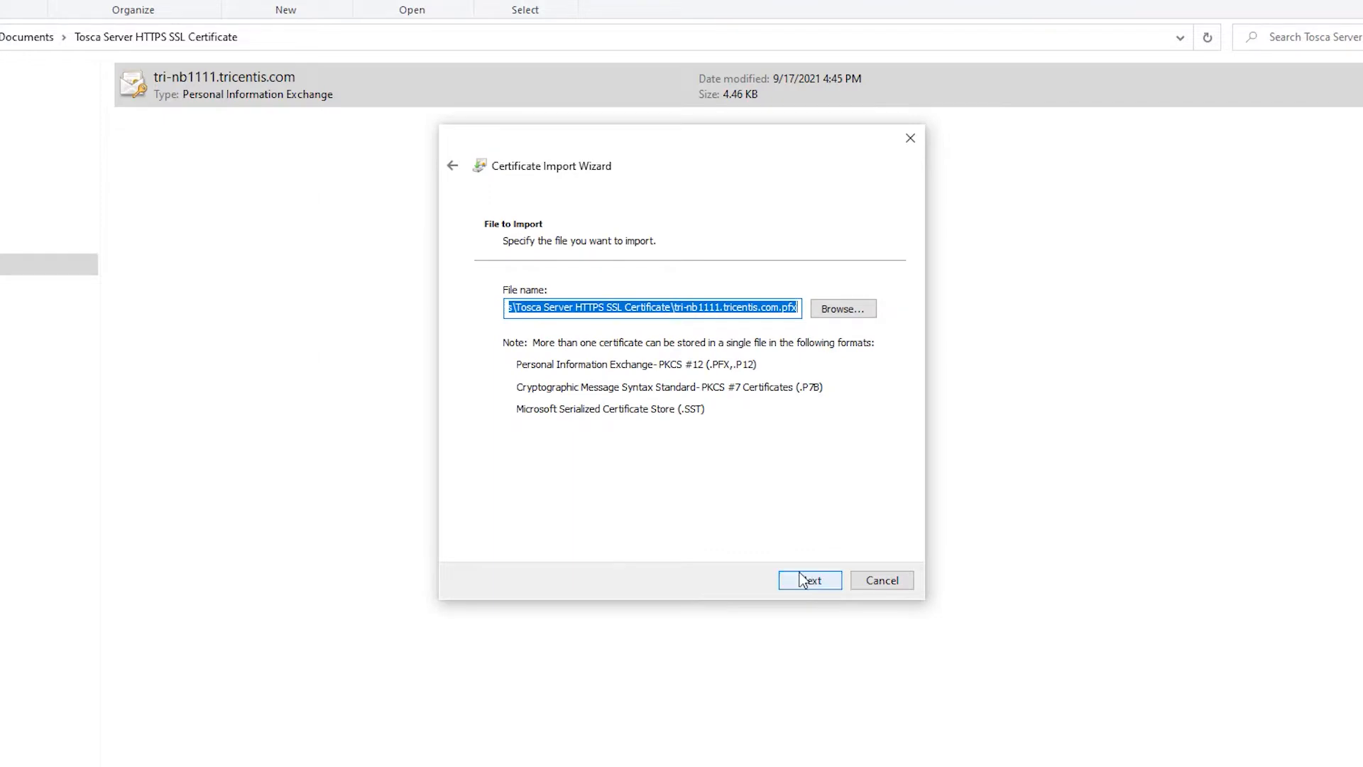
pyautogui.click(816, 587)
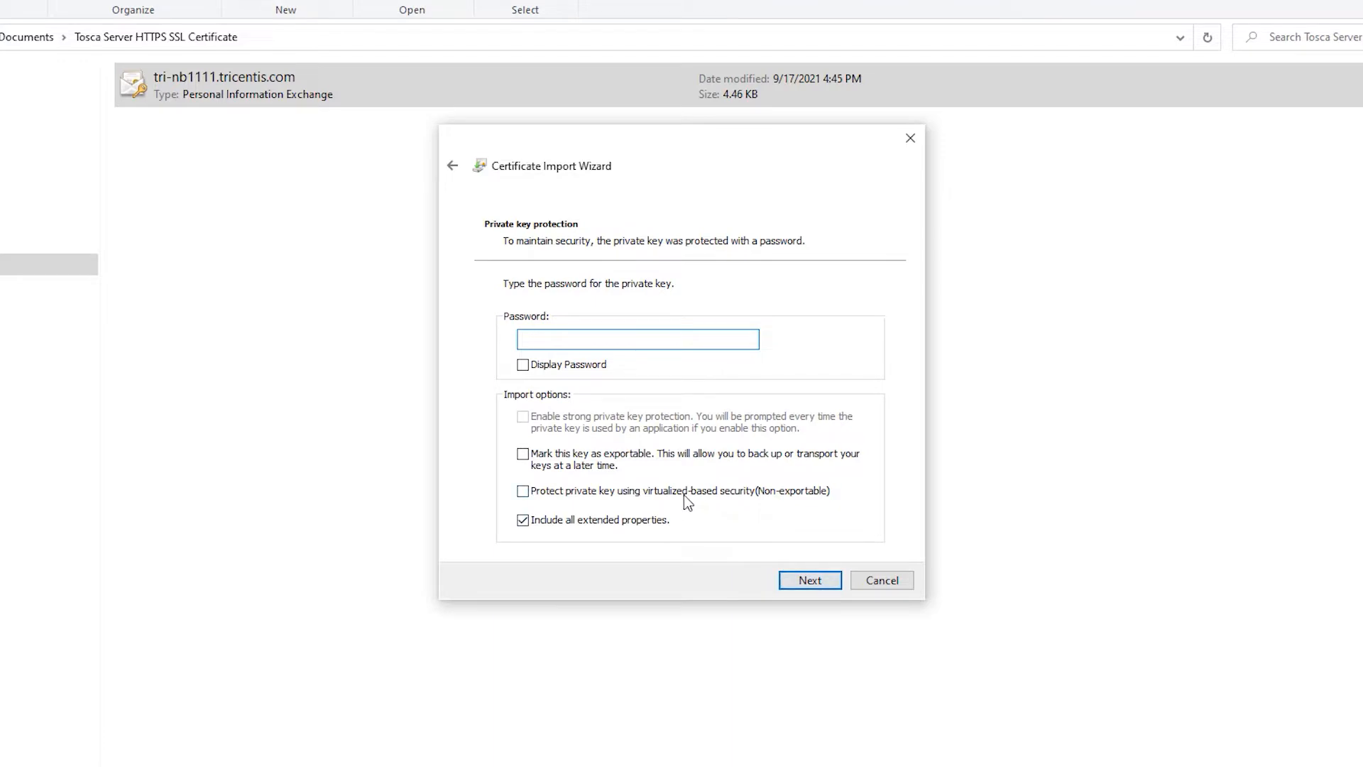
# - Enter the private key password and mark the key as exportable for the certificate import
pyautogui.write('••••')
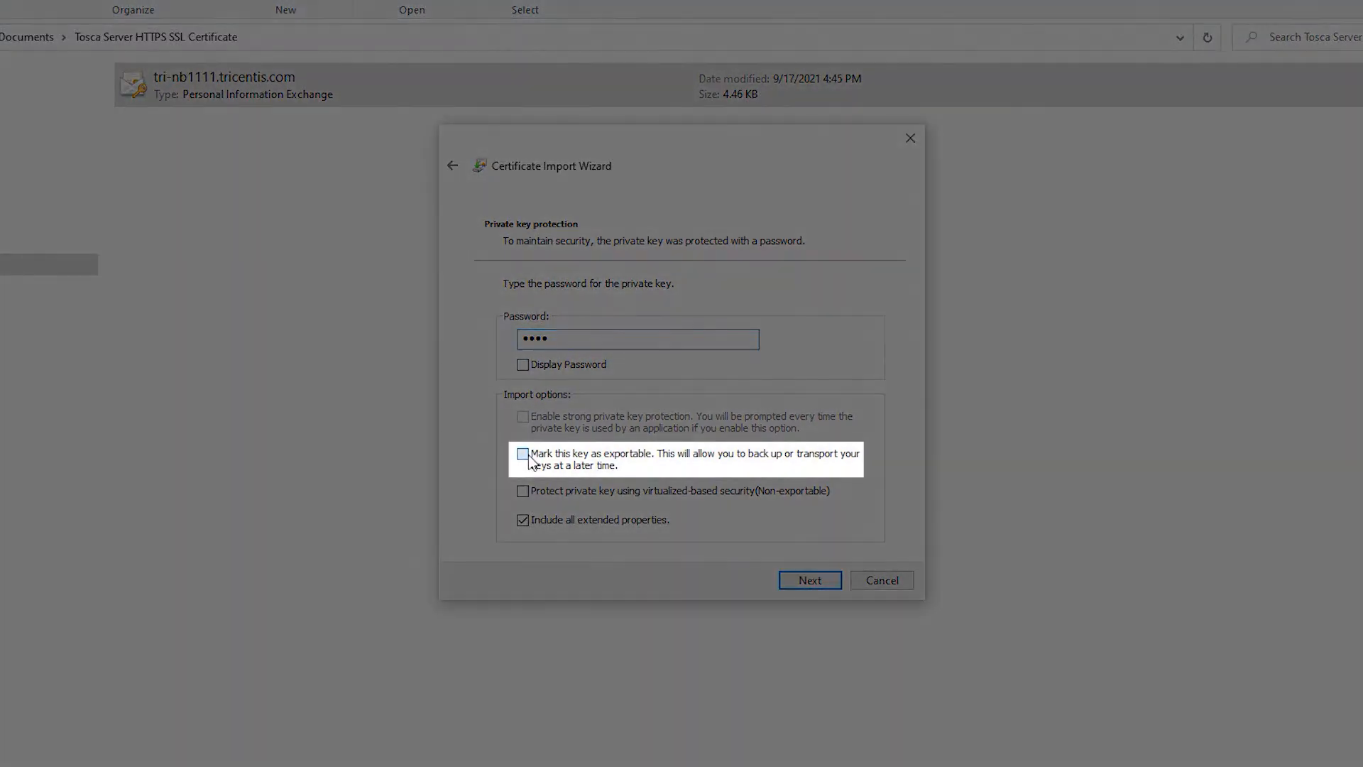
pyautogui.click(526, 456)
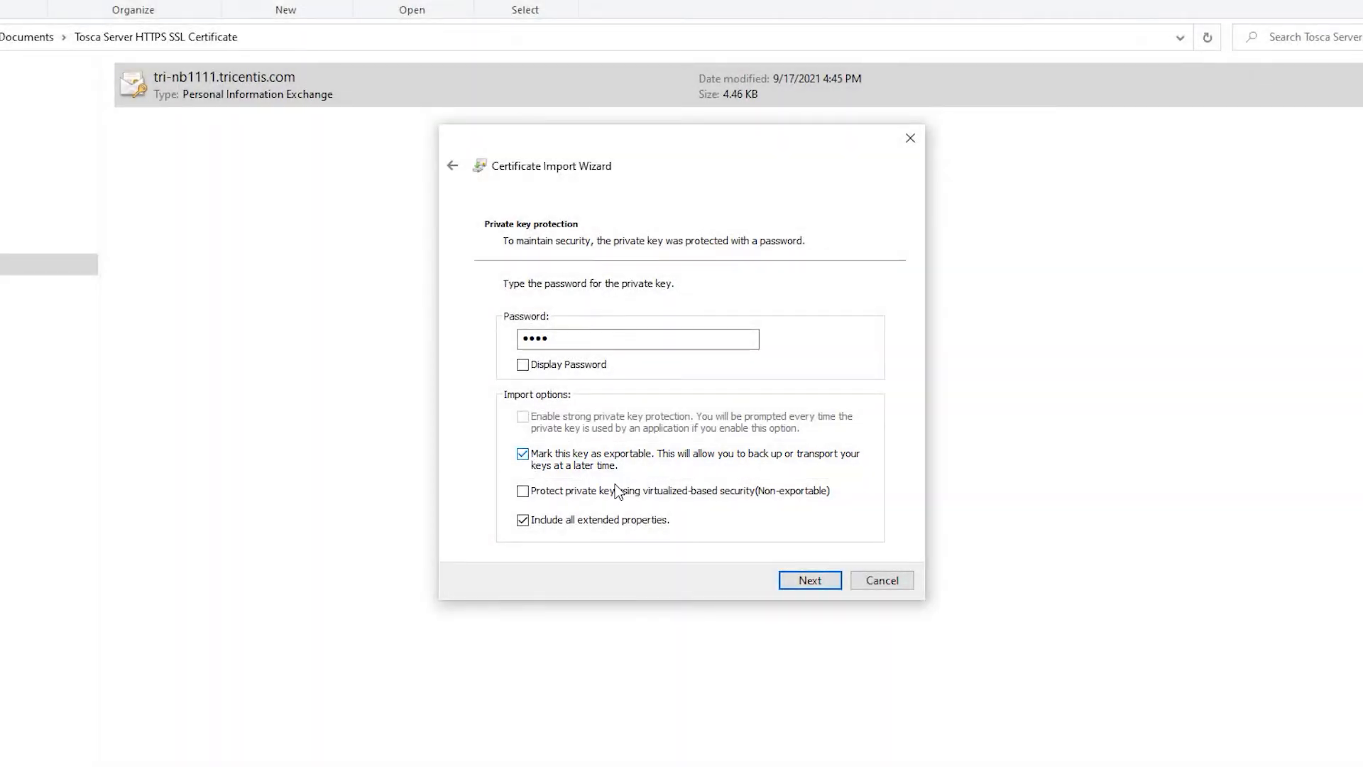
pyautogui.click(808, 581)
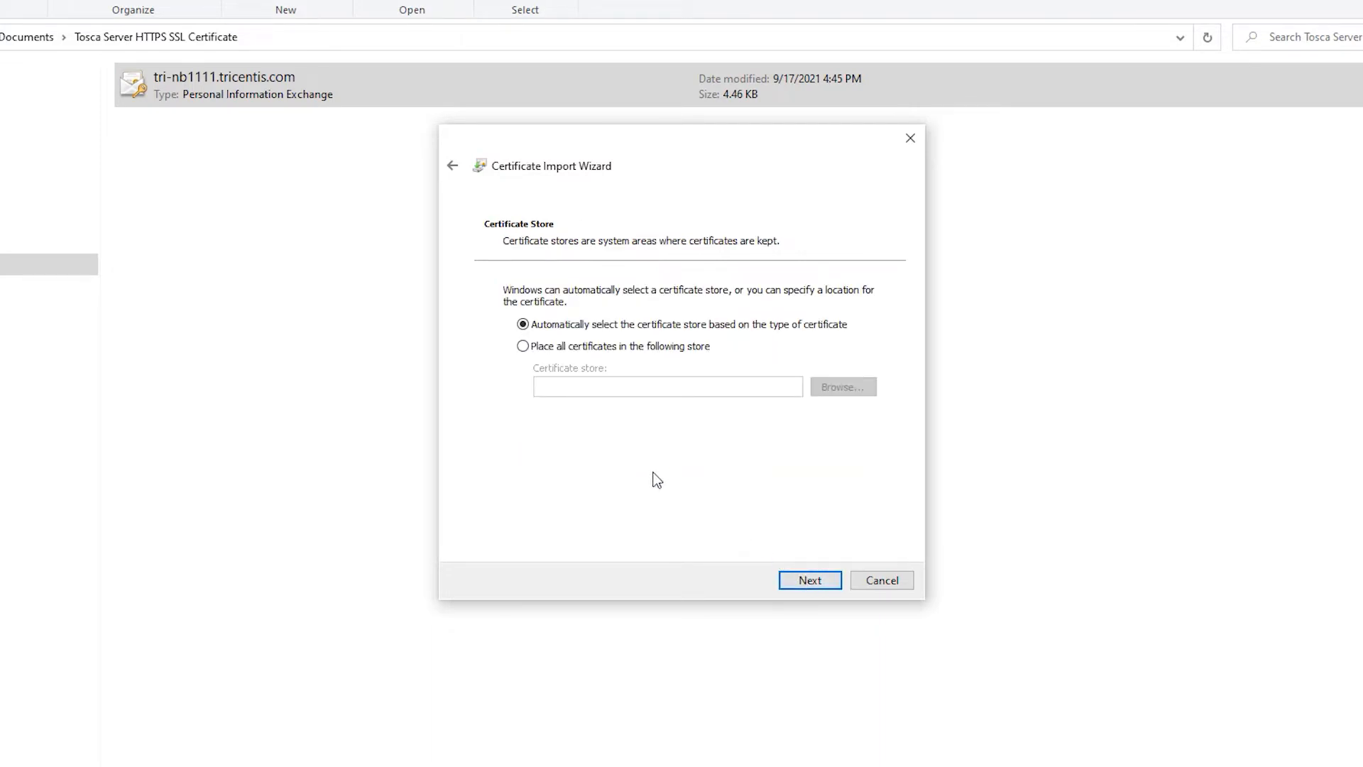
# - Place all certificates in the Trusted Root Certification Authorities store and complete the import
pyautogui.click(523, 346)
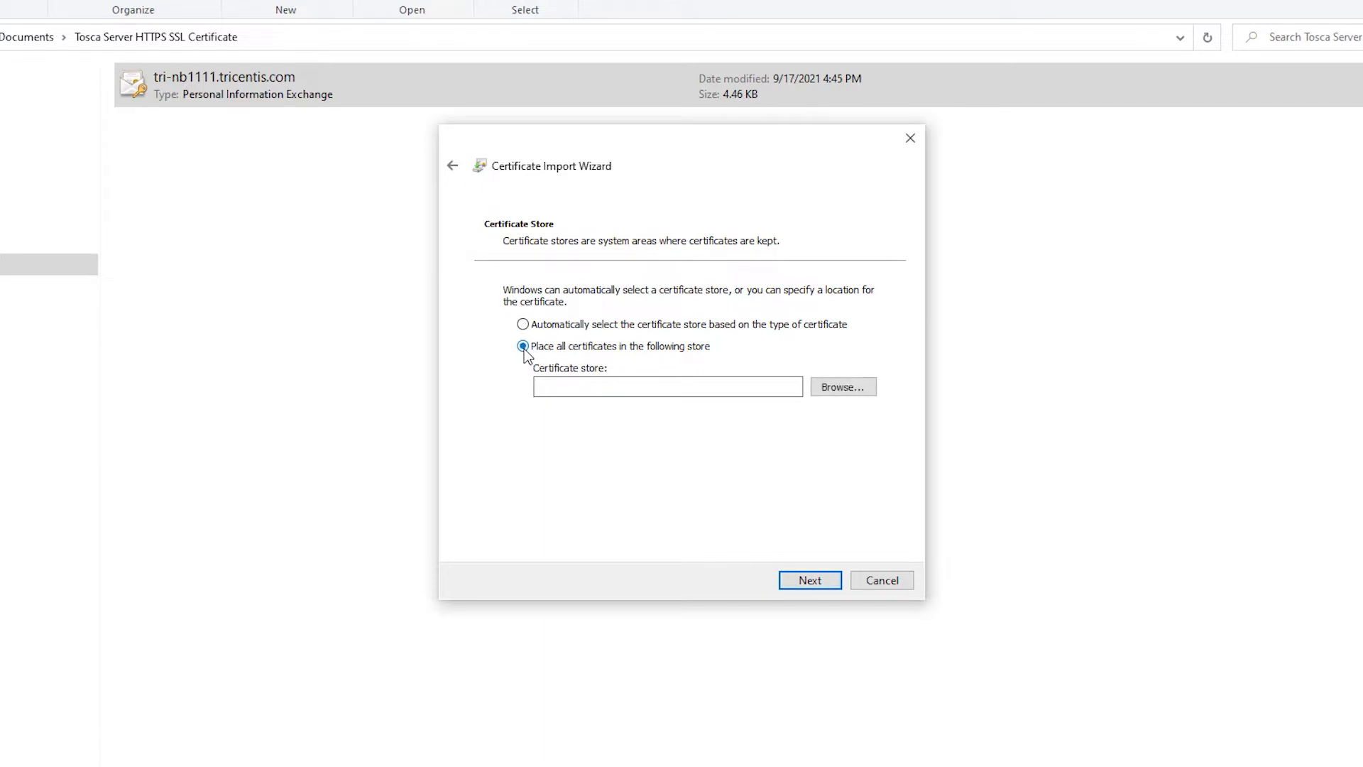
pyautogui.click(871, 394)
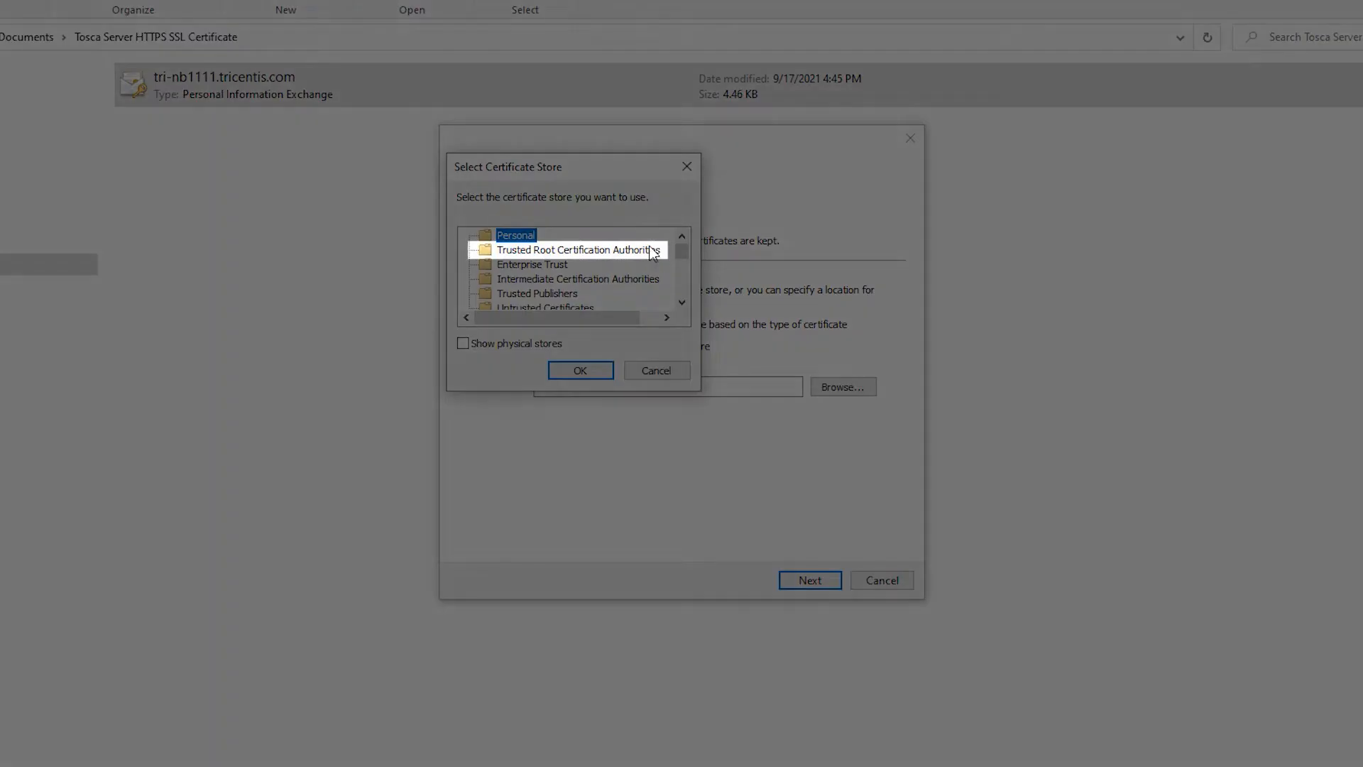
pyautogui.click(658, 252)
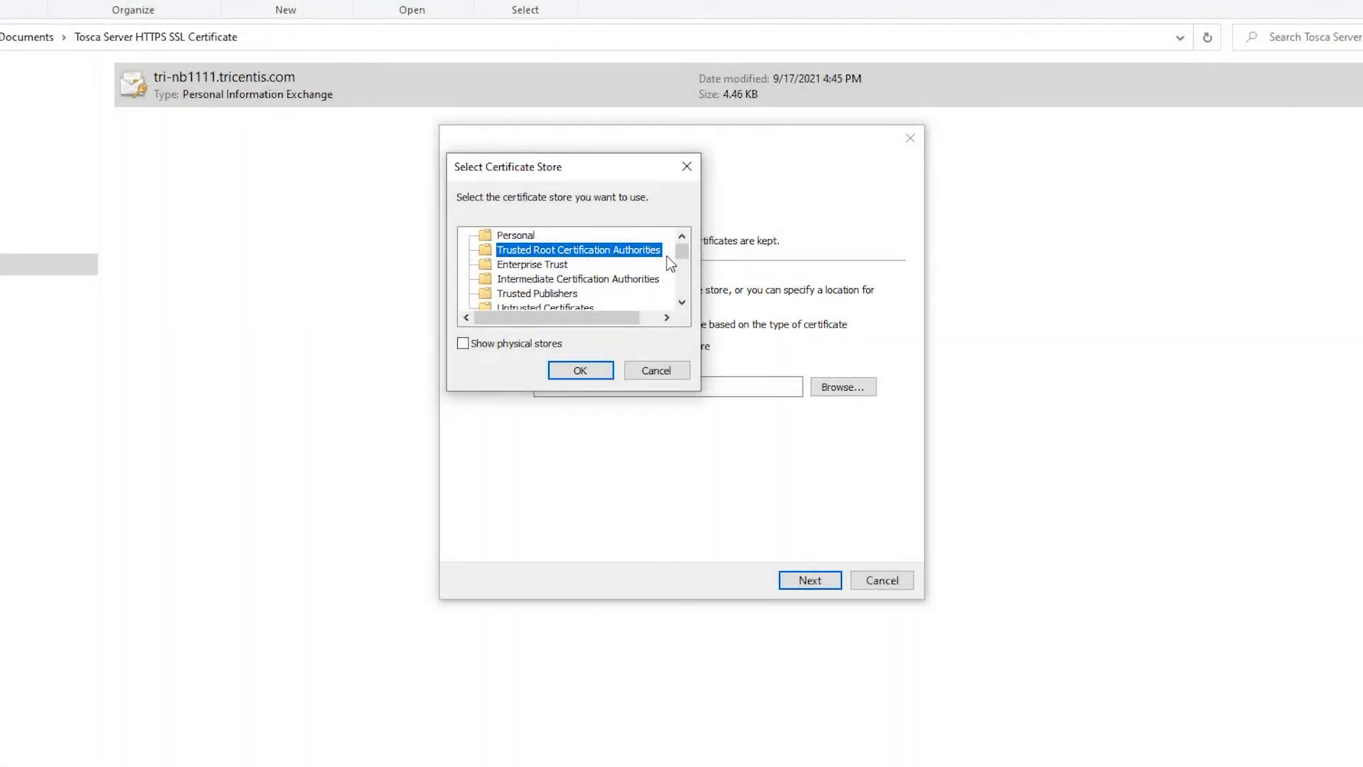
pyautogui.click(580, 369)
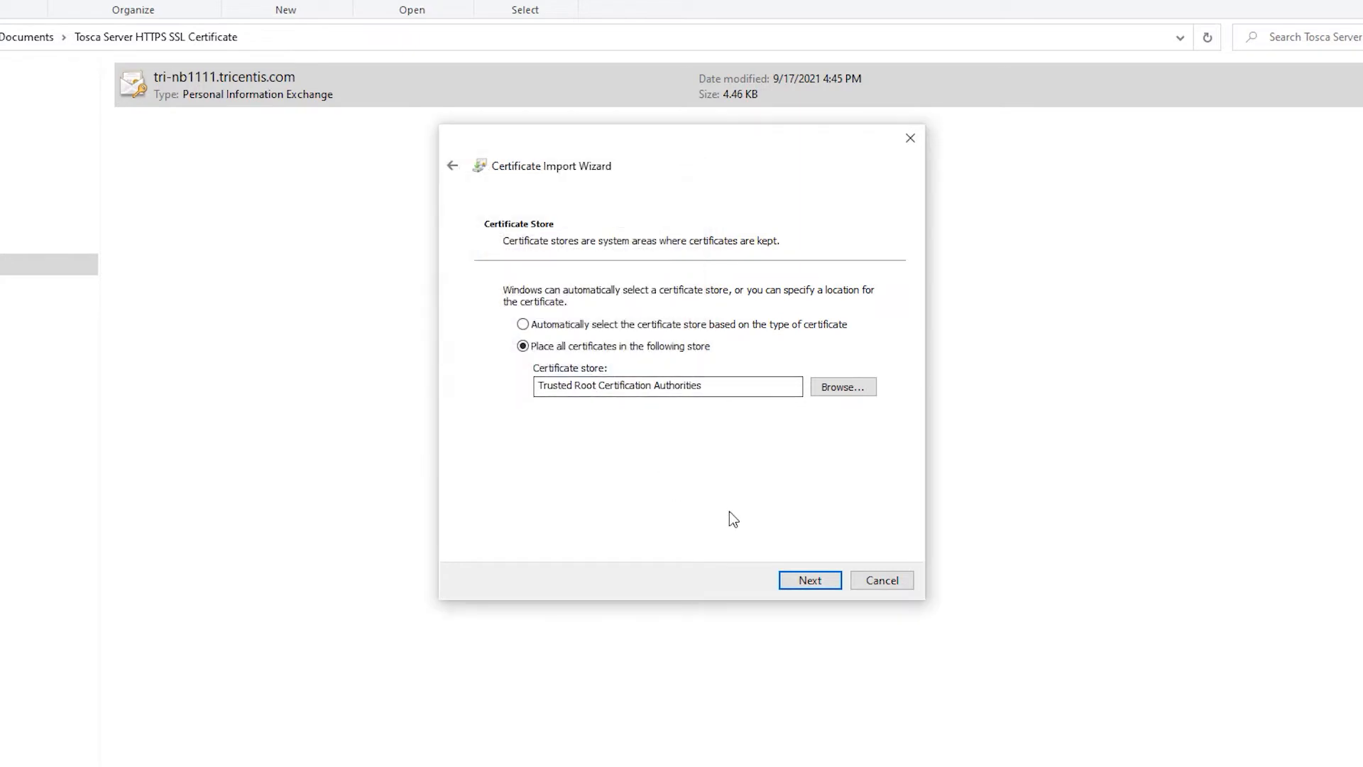
pyautogui.click(811, 581)
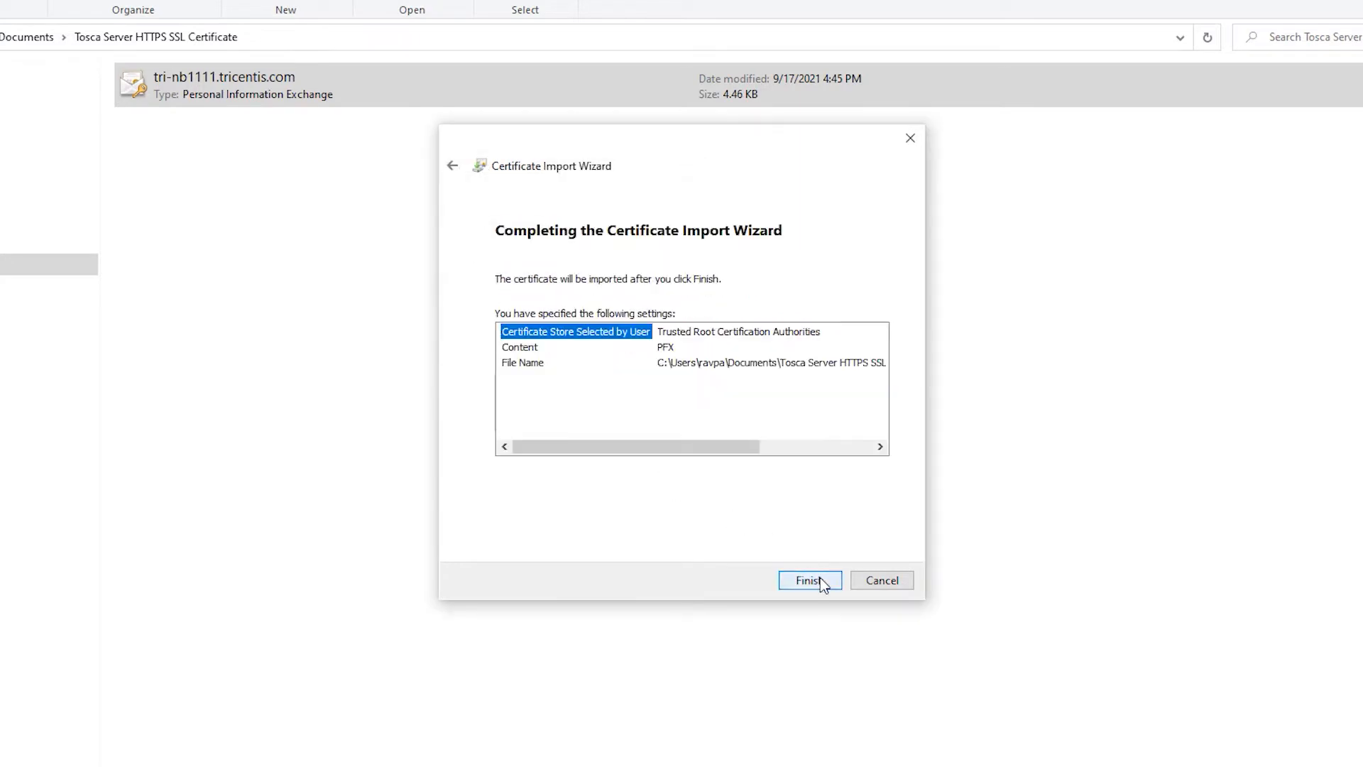
pyautogui.click(821, 582)
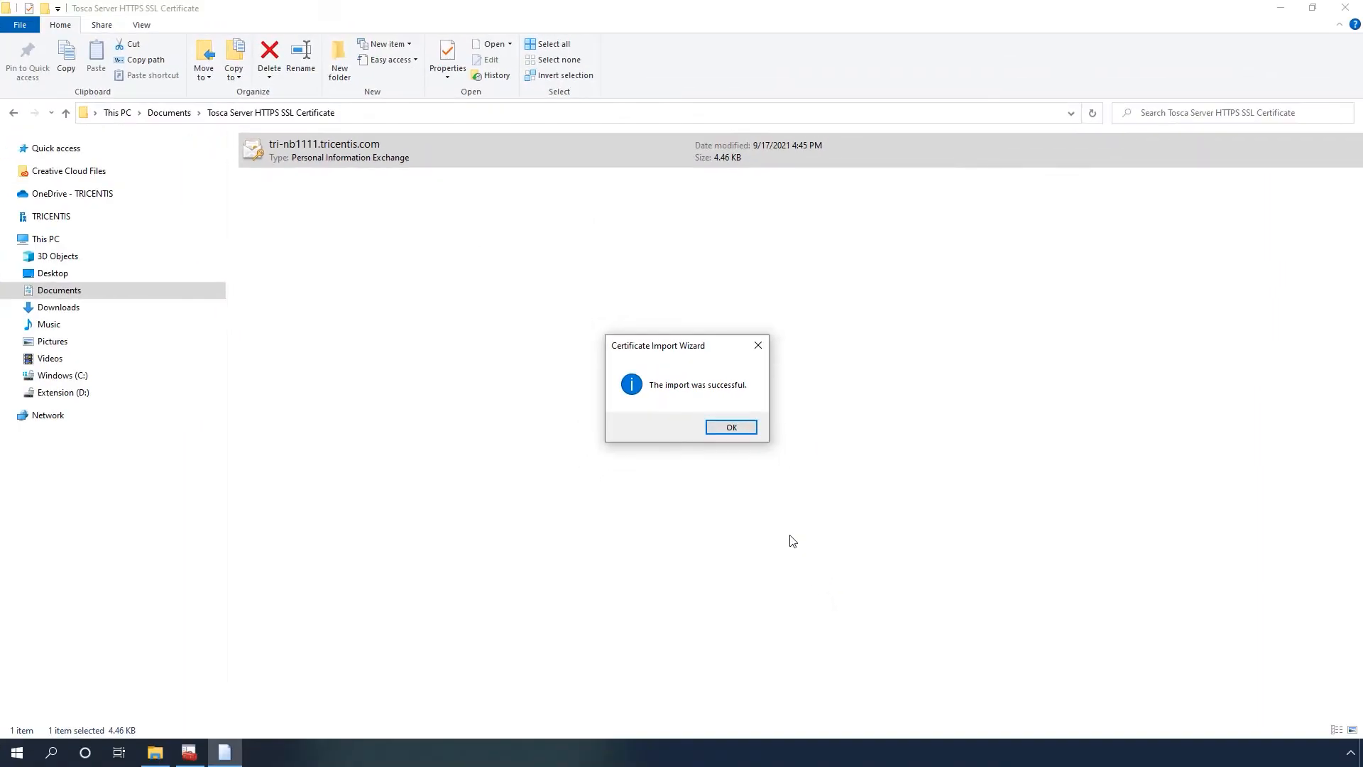
pyautogui.click(732, 428)
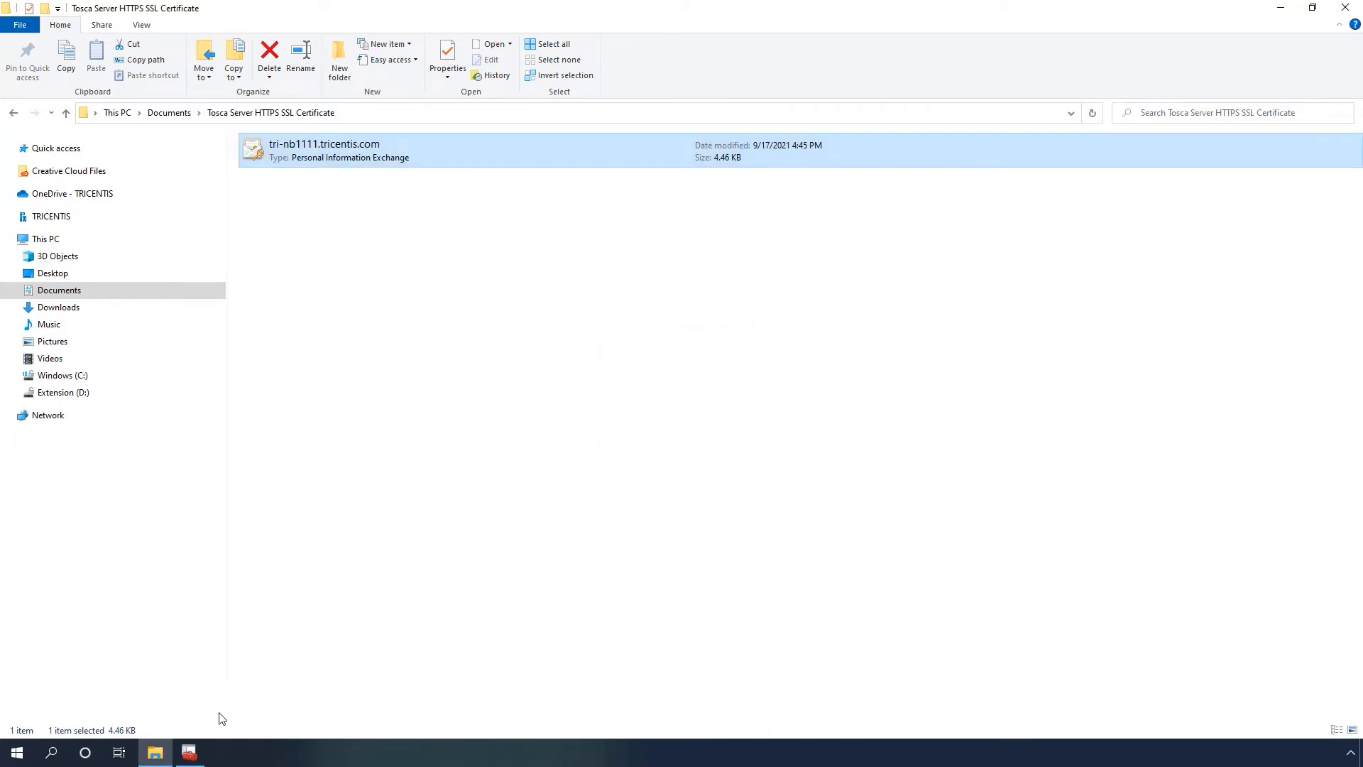
# - Switch to the local computer certificate manager, refresh the trusted root certificates, and copy the TRI-NB1111.tricentis.com certificate
pyautogui.click(188, 754)
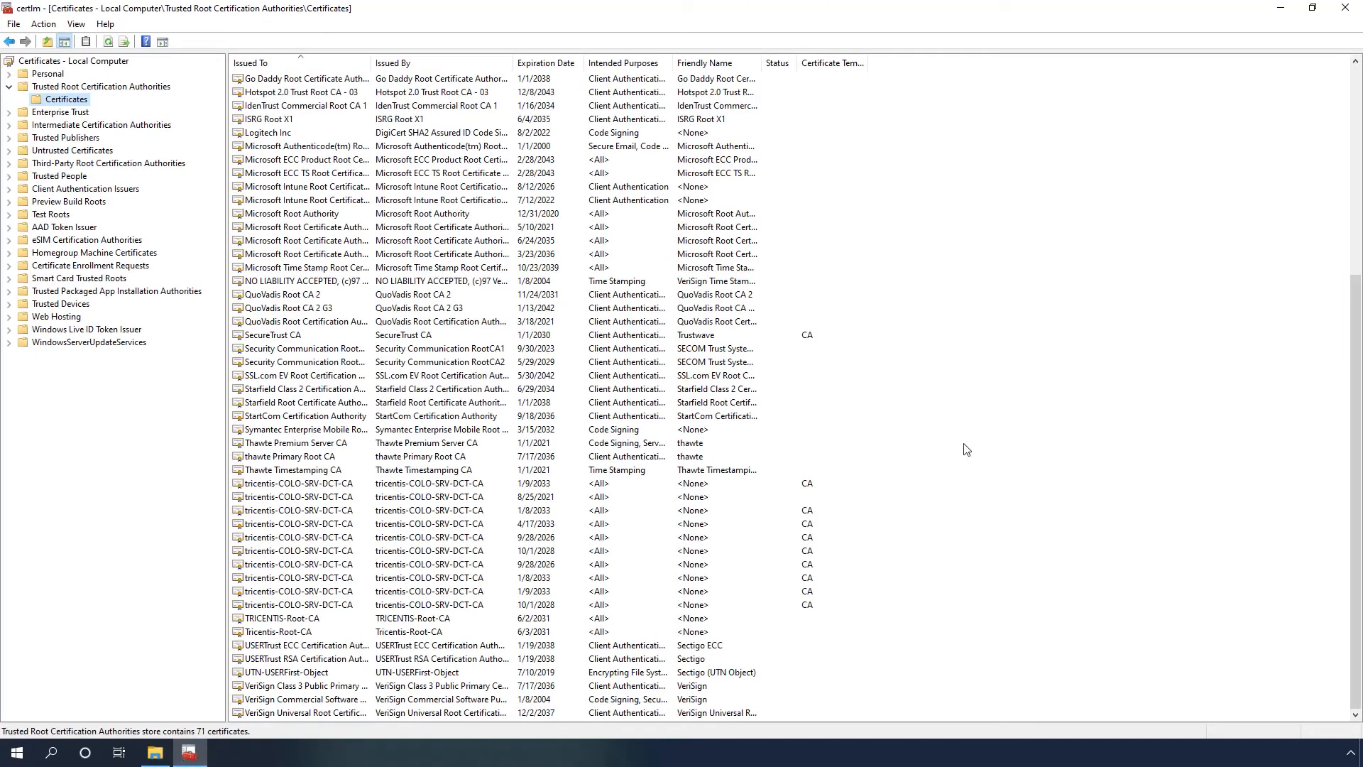
pyautogui.rightClick(1048, 243)
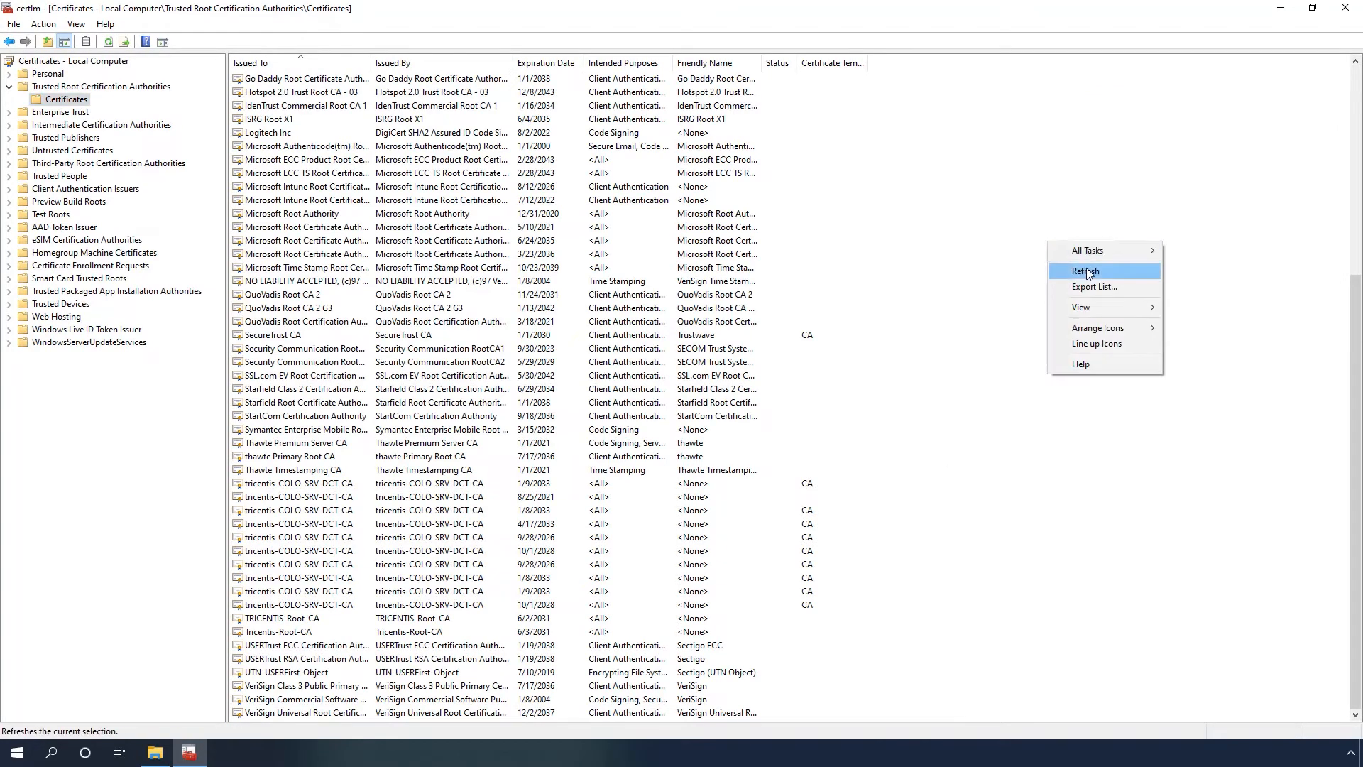
pyautogui.click(1122, 270)
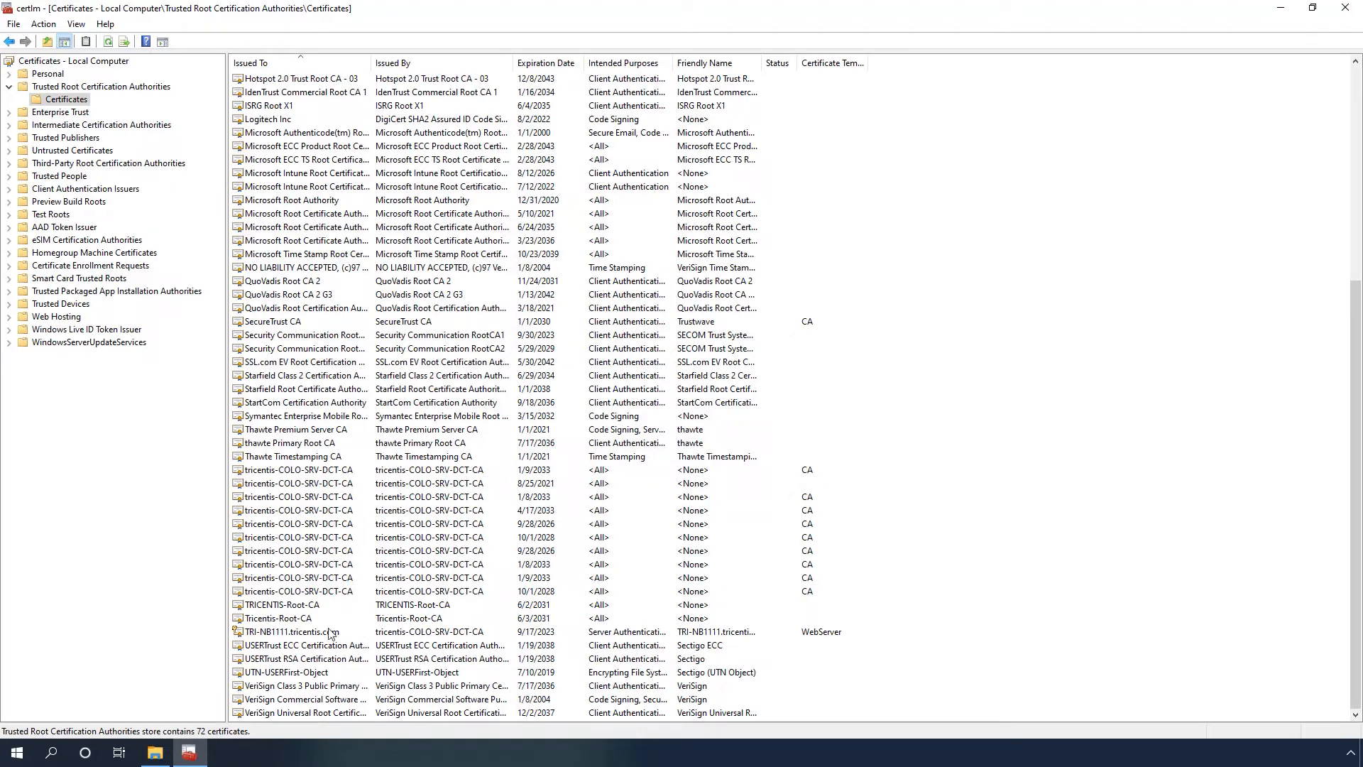
pyautogui.rightClick(297, 632)
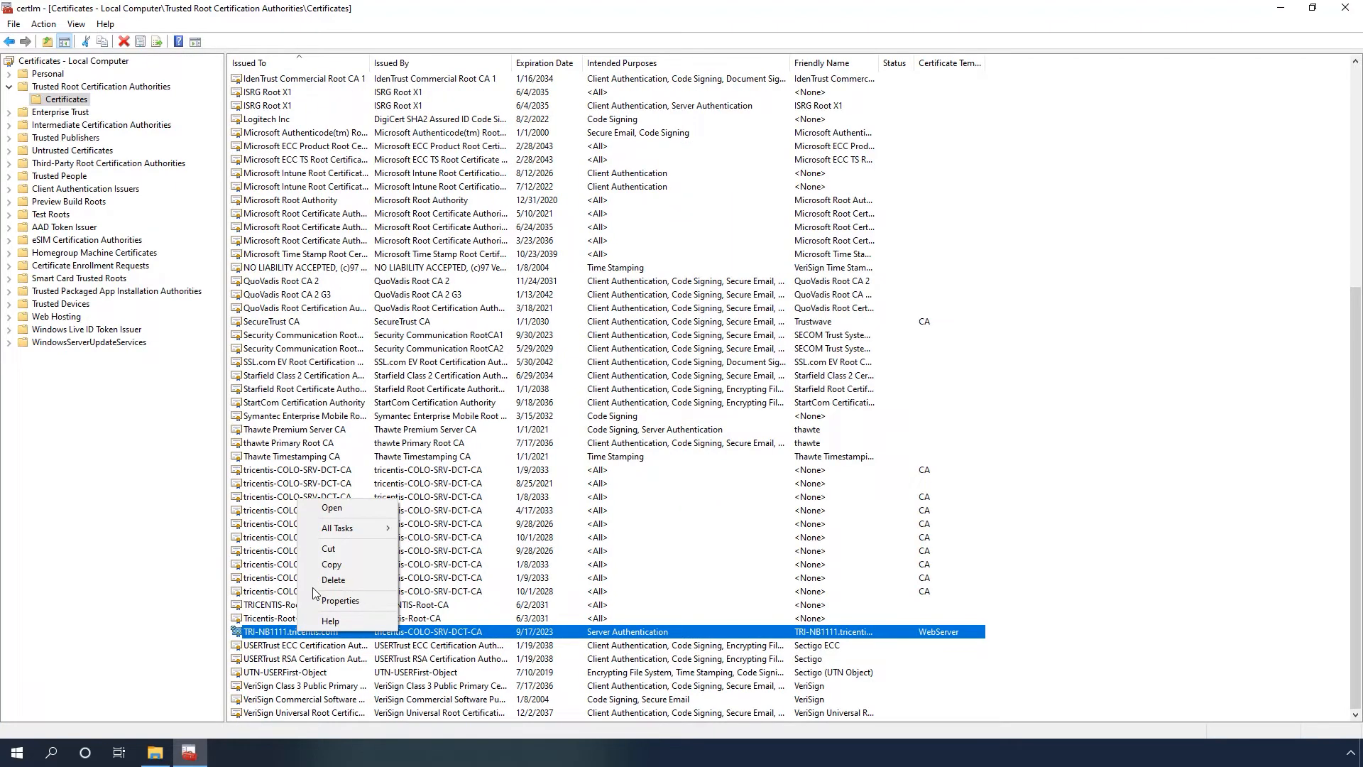
pyautogui.click(327, 565)
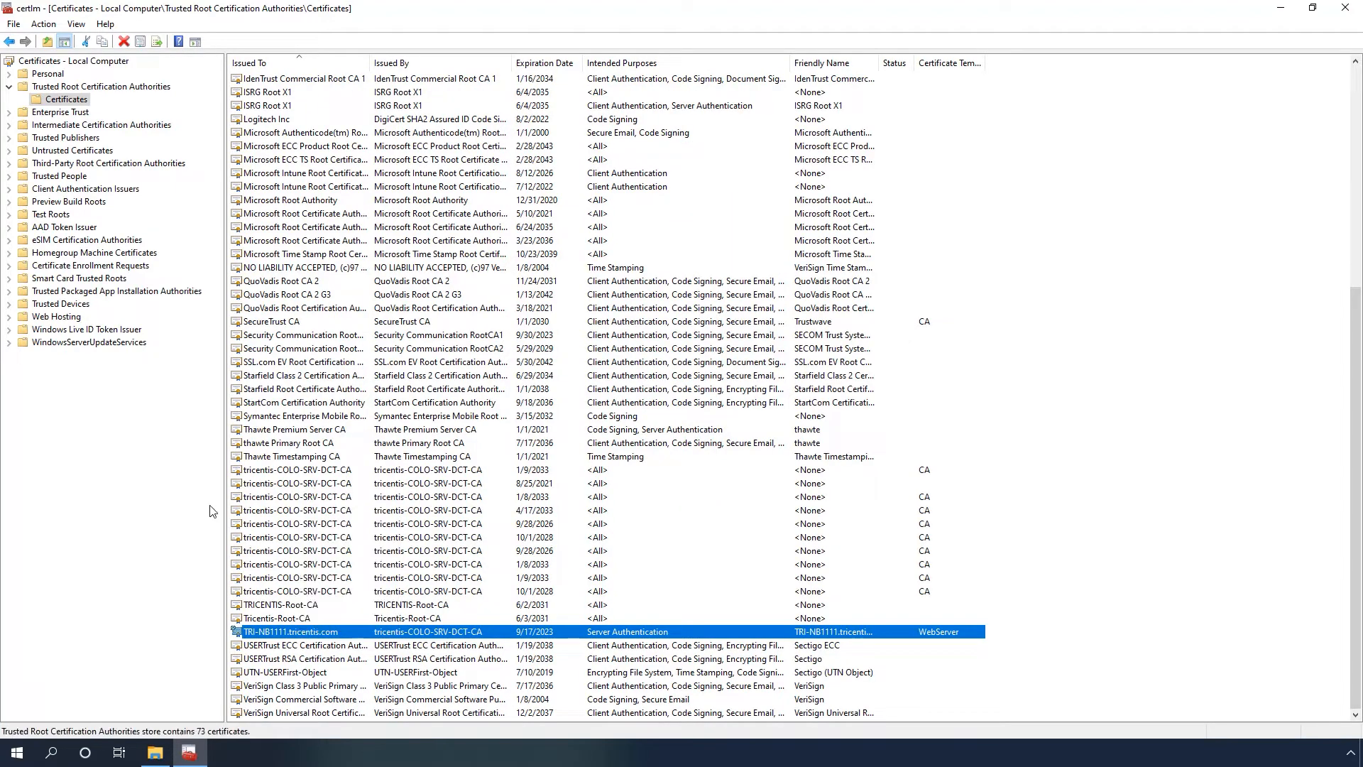
# - Paste the copied certificate into the Personal store's Certificates folder and refresh the list
pyautogui.click(10, 73)
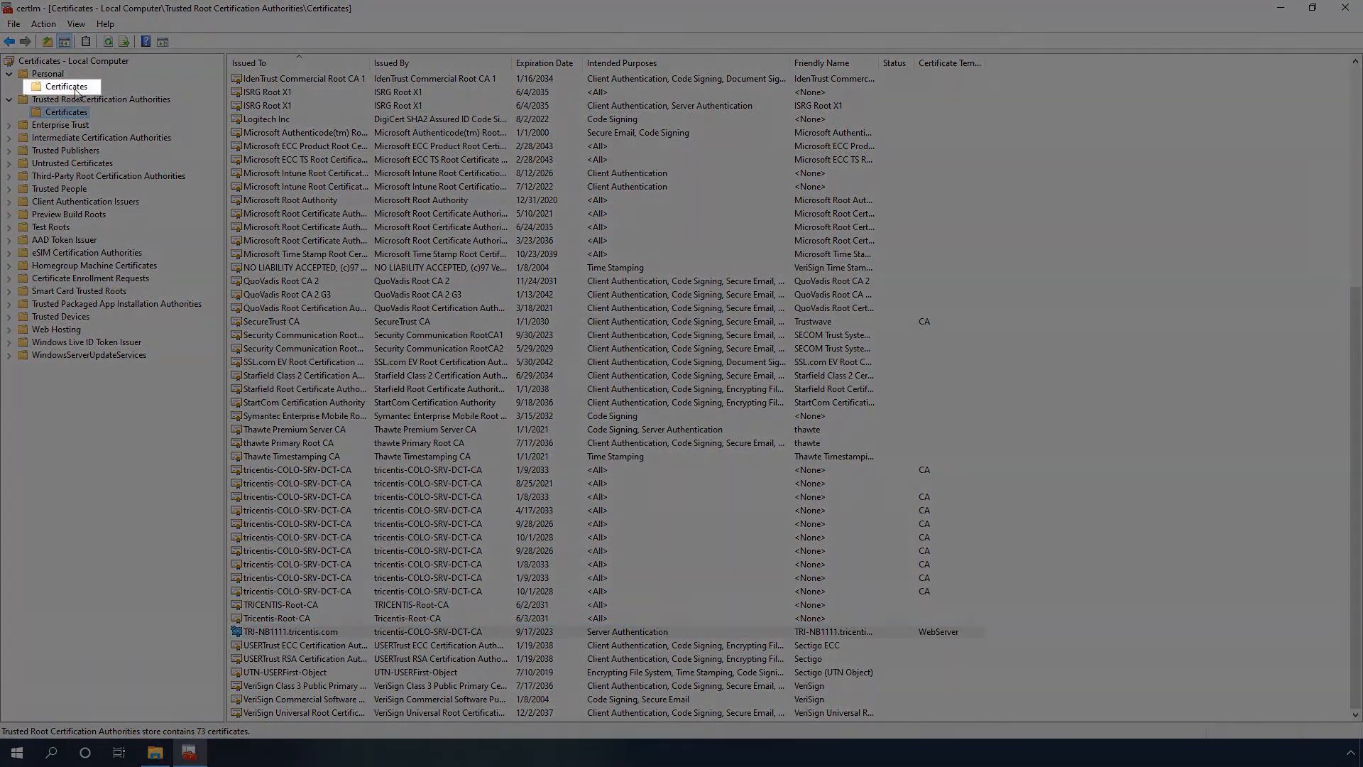
pyautogui.click(66, 86)
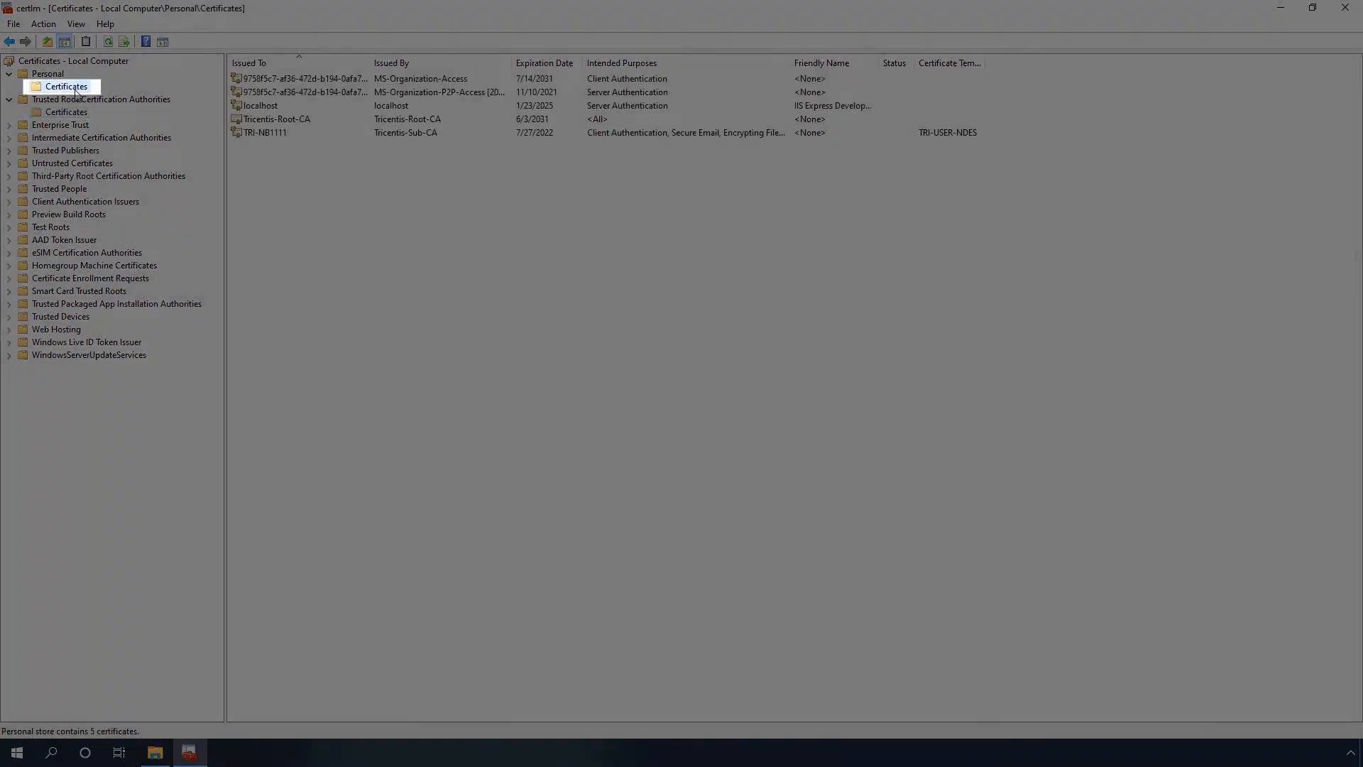
pyautogui.rightClick(466, 204)
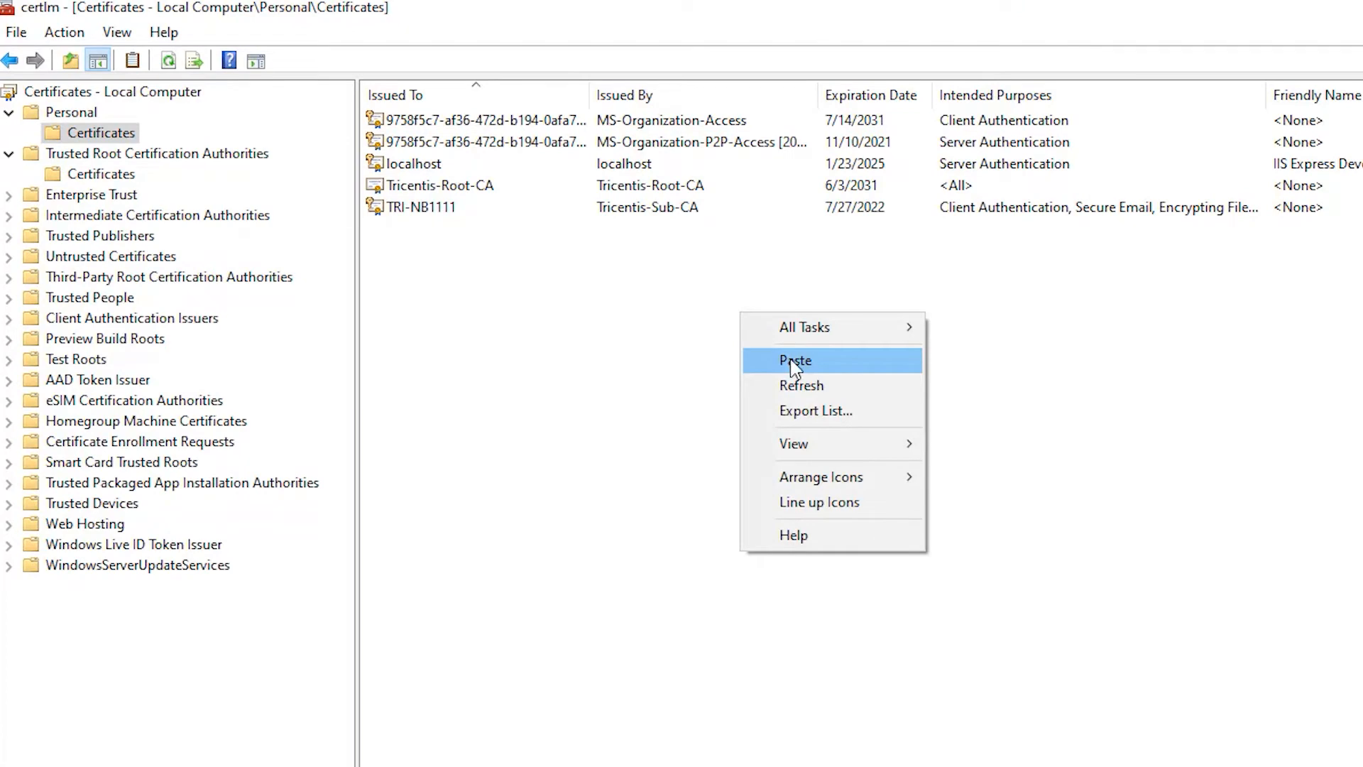
pyautogui.click(794, 363)
pyautogui.rightClick(962, 396)
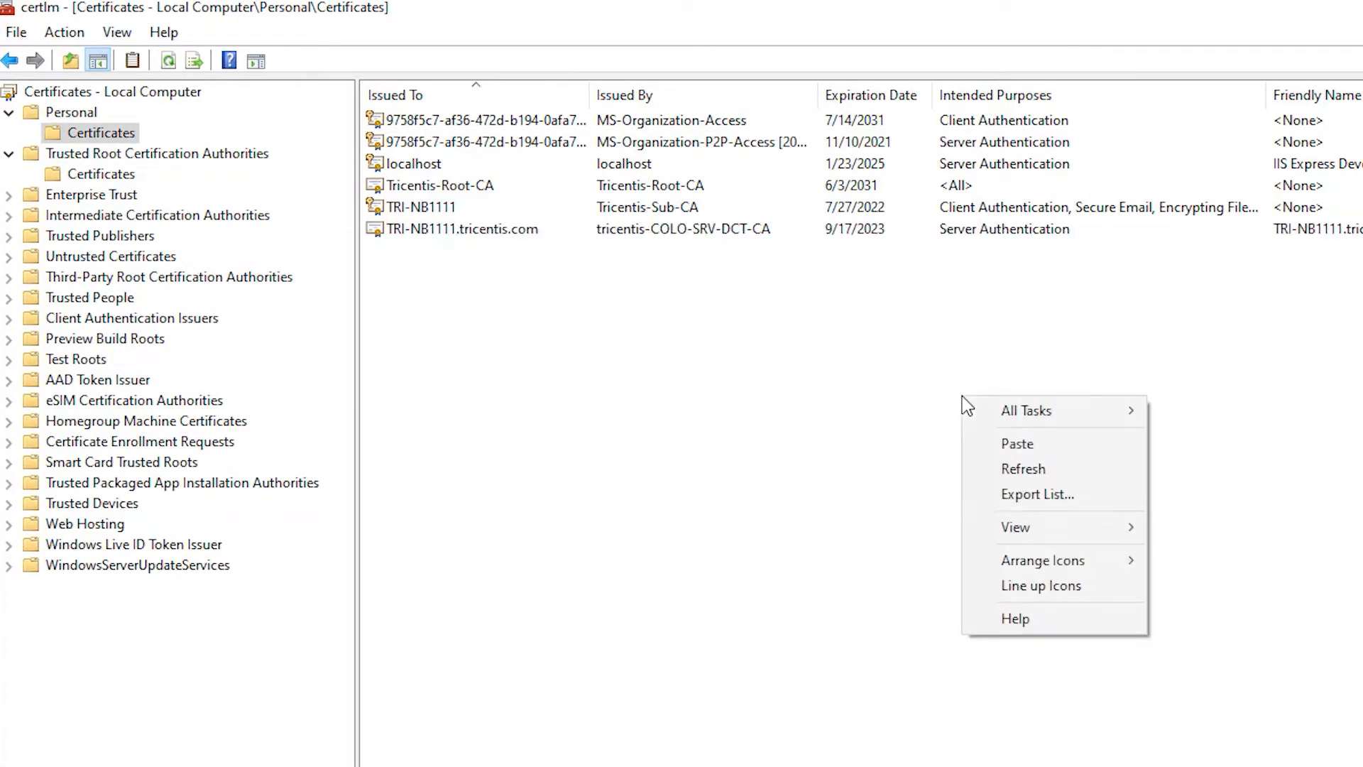
pyautogui.click(1020, 470)
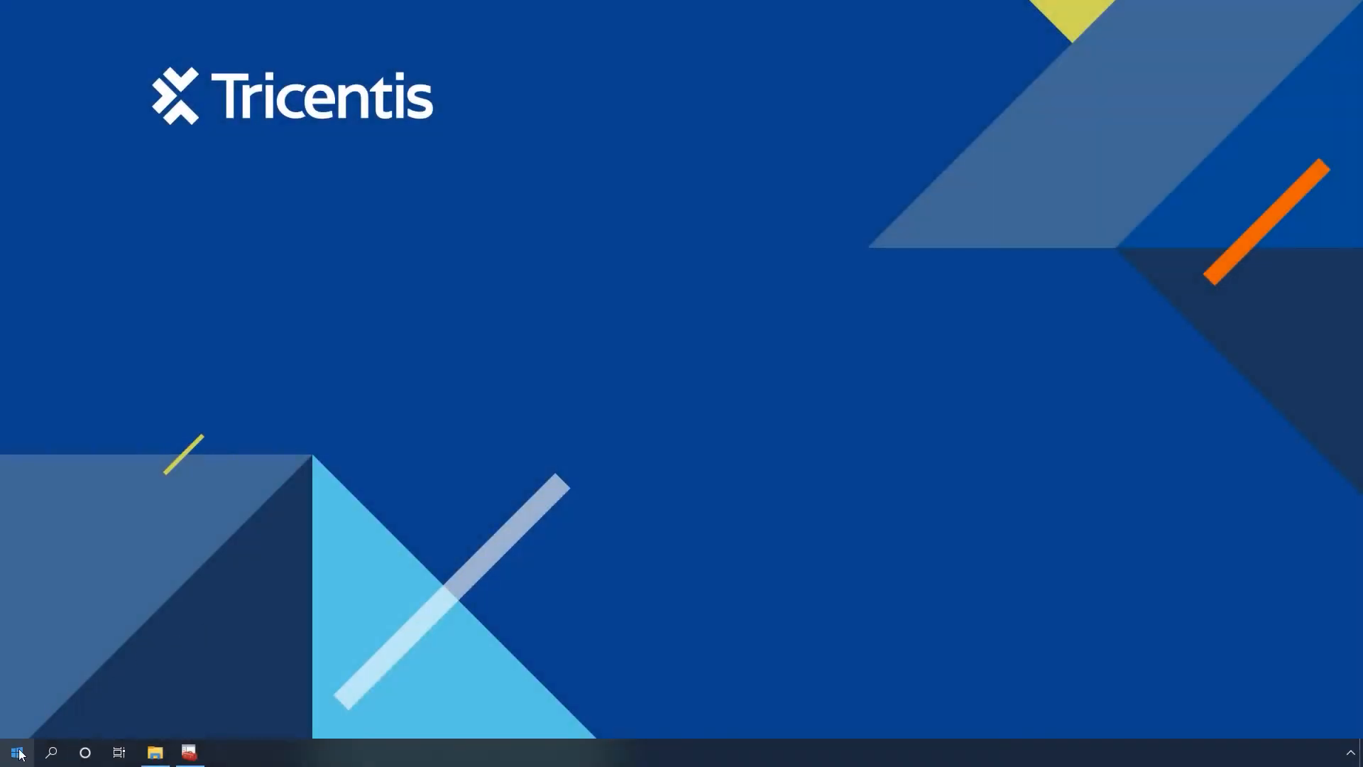
# - Open Internet Information Services (IIS) Manager
pyautogui.click(17, 753)
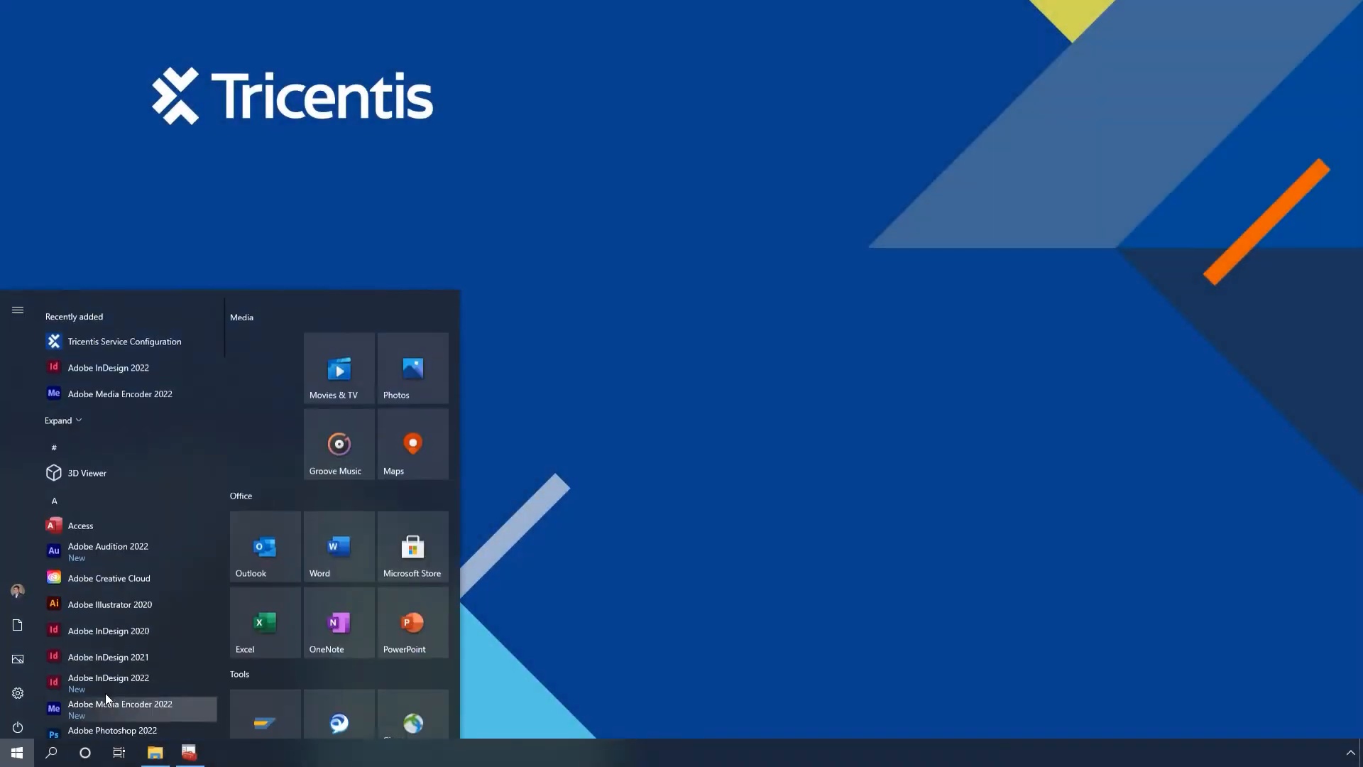
pyautogui.scroll(-1, 210, 645)
pyautogui.write('II')
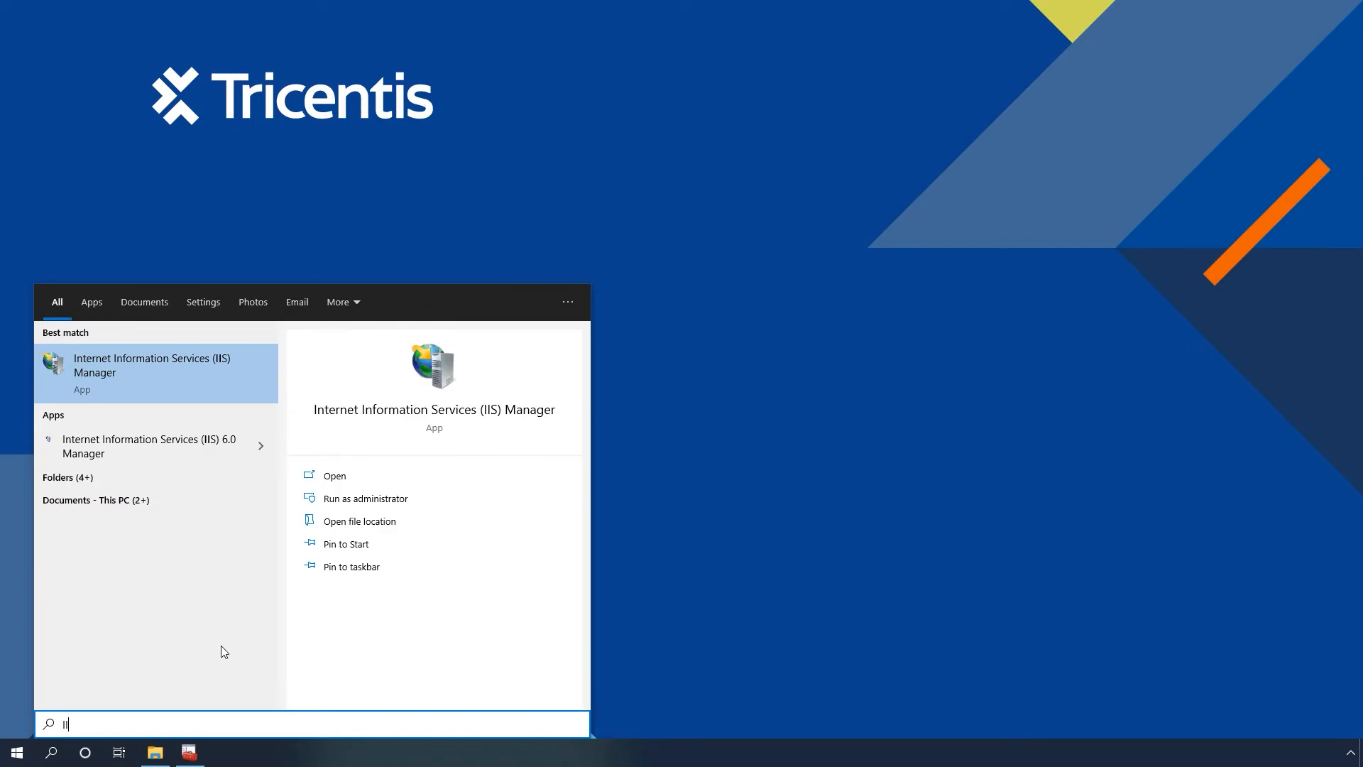
pyautogui.click(198, 370)
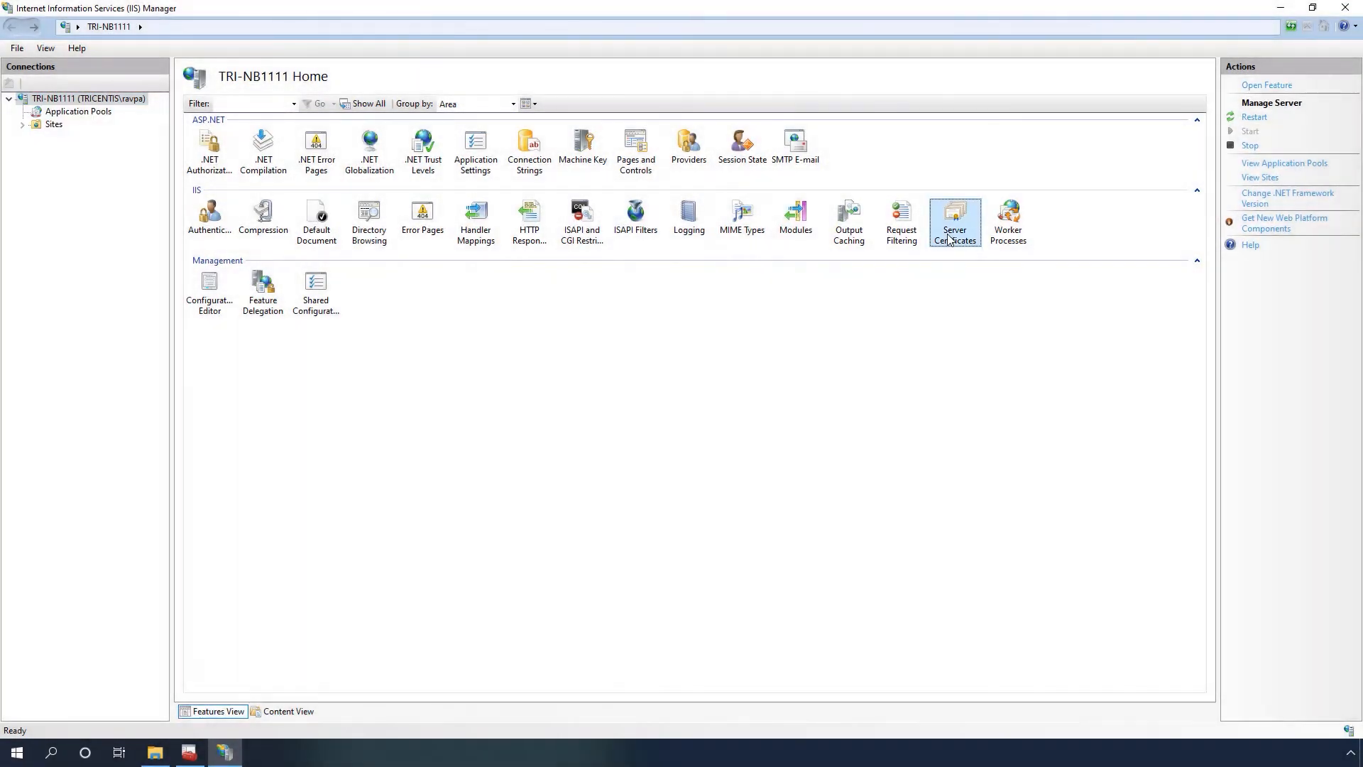
# - Check the TRI-NB1111.tricentis.com entry in the server's Server Certificates, then return to the server home page
pyautogui.doubleClick(952, 231)
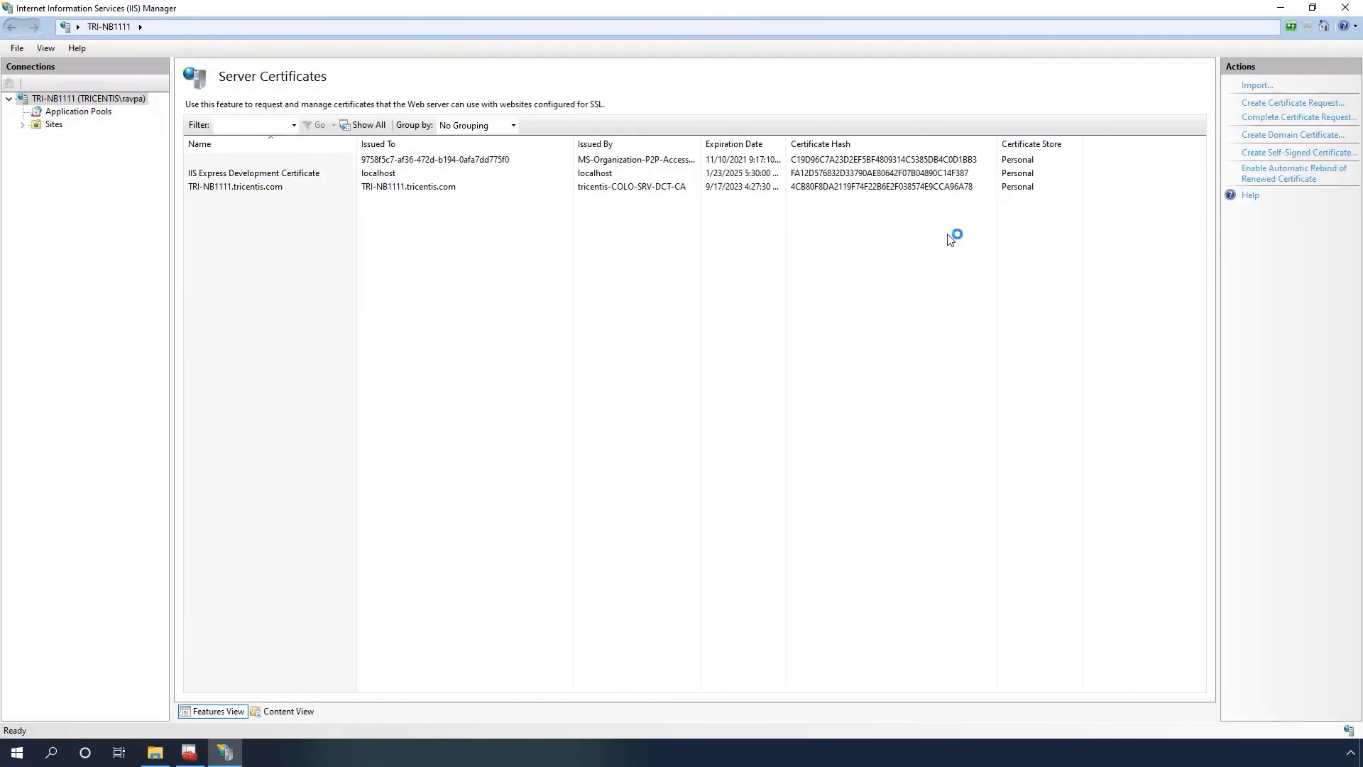
pyautogui.click(384, 189)
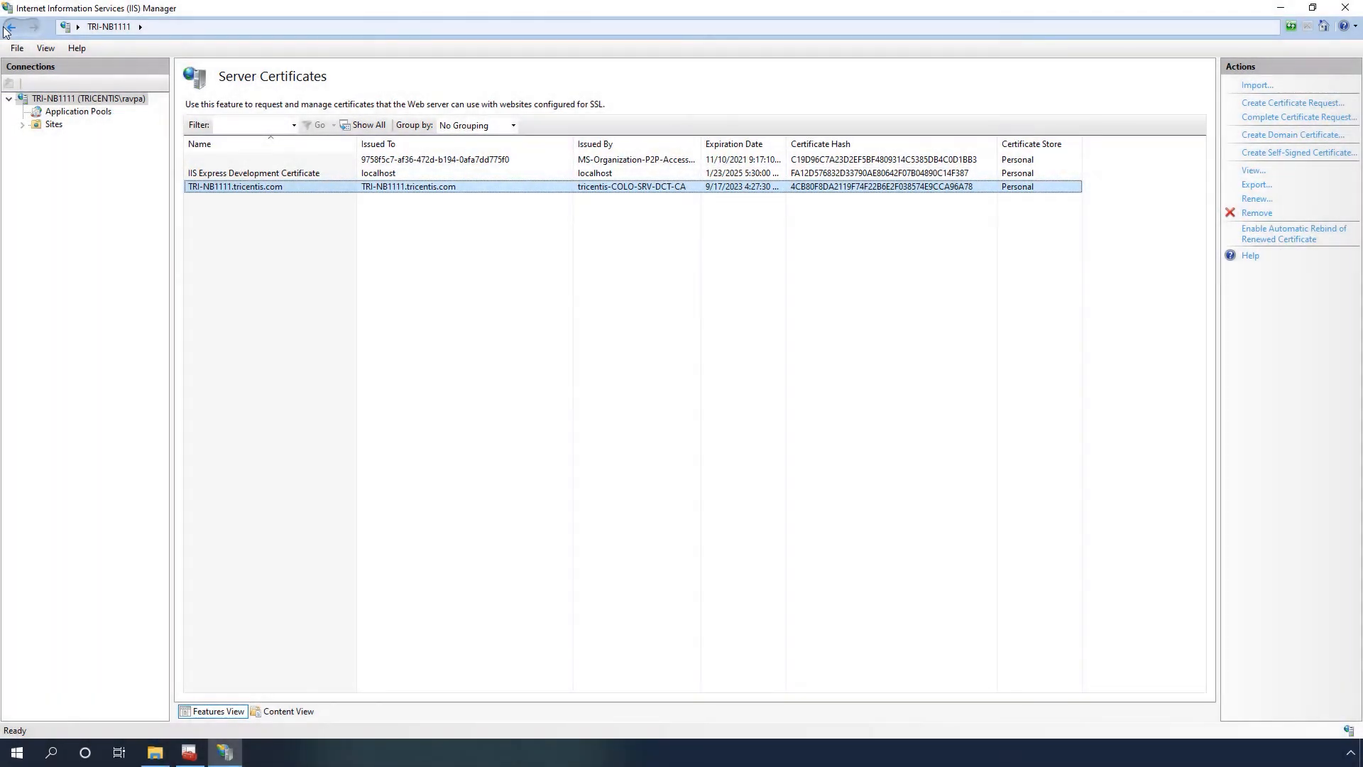
pyautogui.click(10, 27)
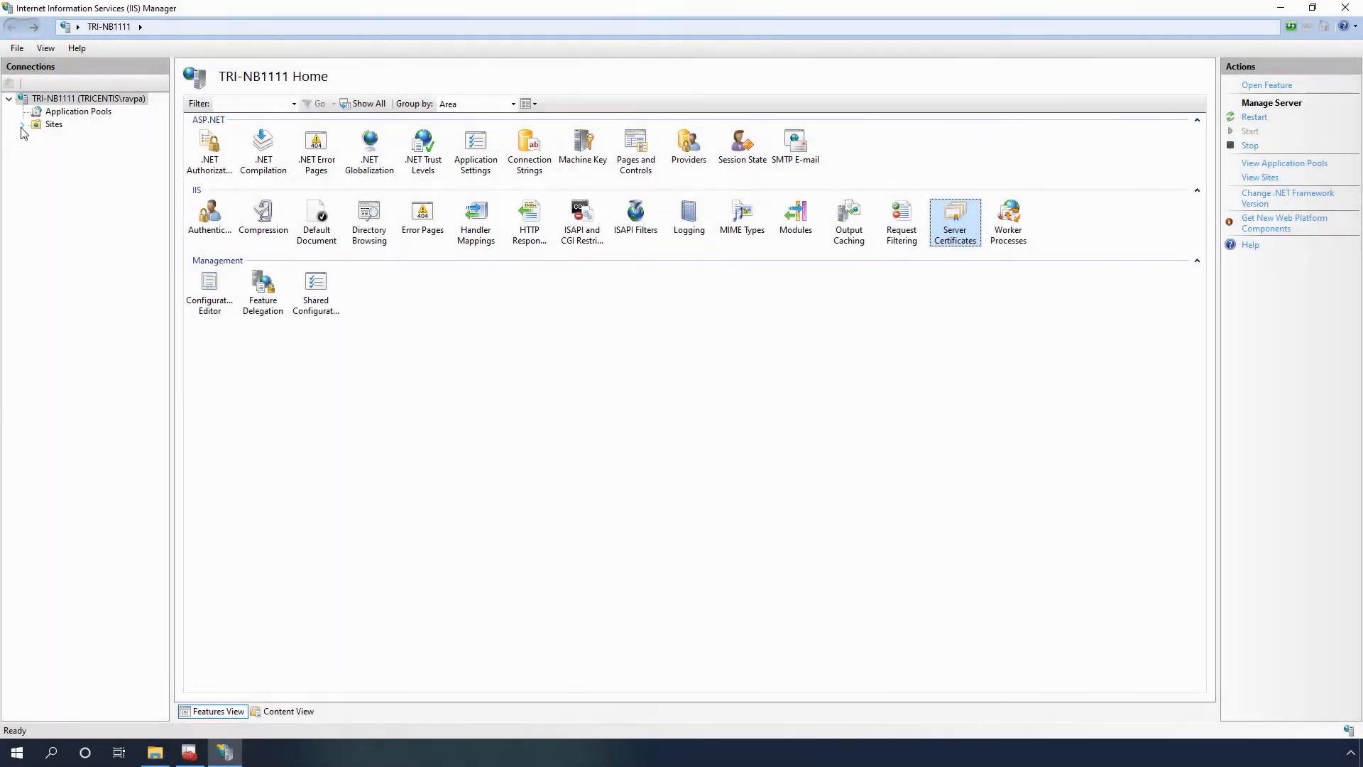
# - Open the ToscaServer site's https binding on port 443 for editing
pyautogui.click(22, 125)
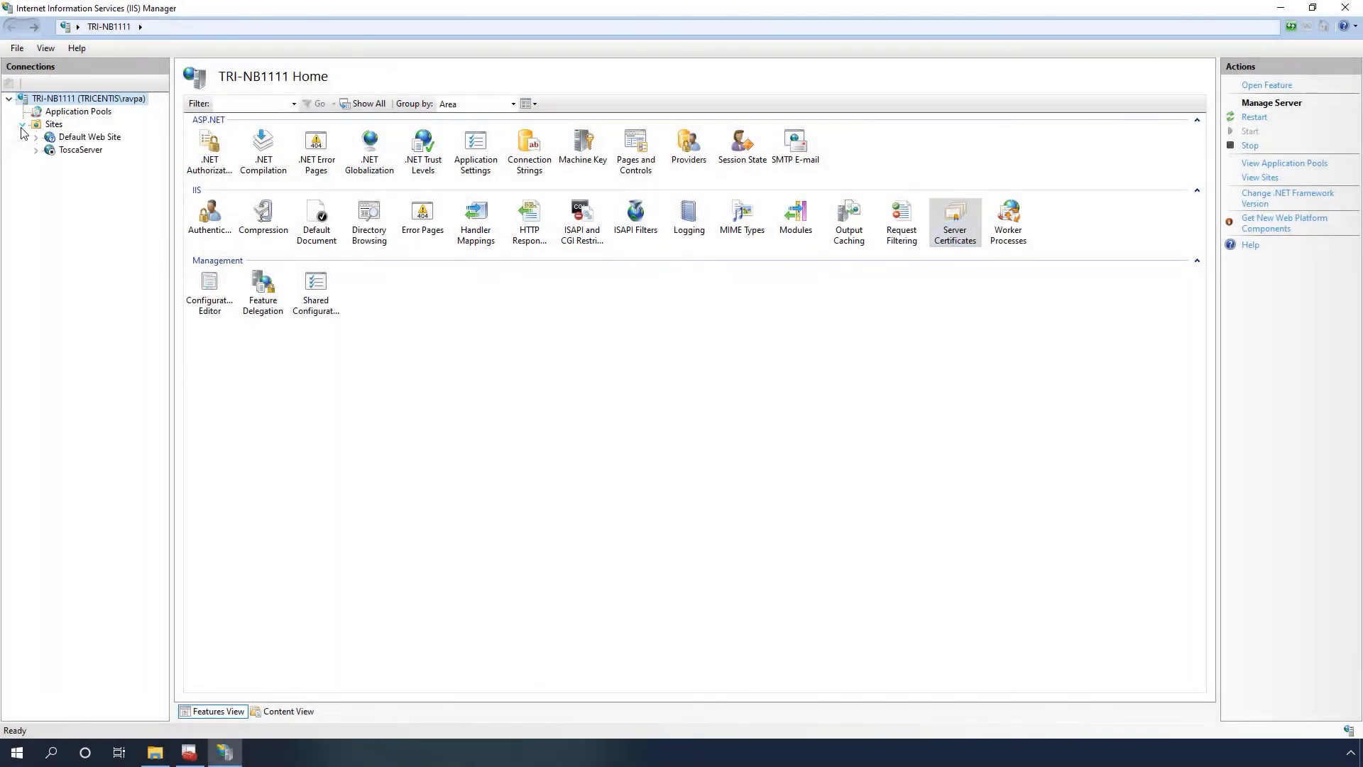
pyautogui.click(81, 149)
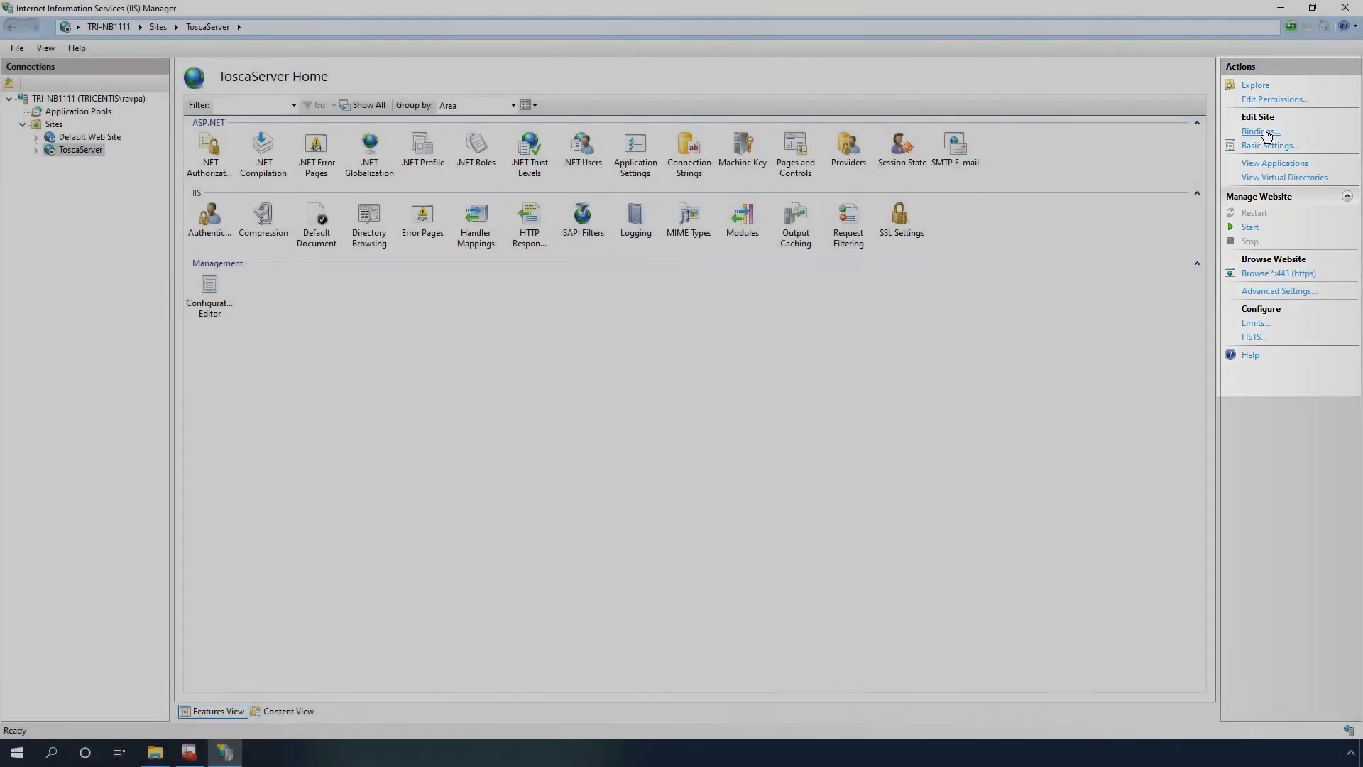
pyautogui.click(1268, 132)
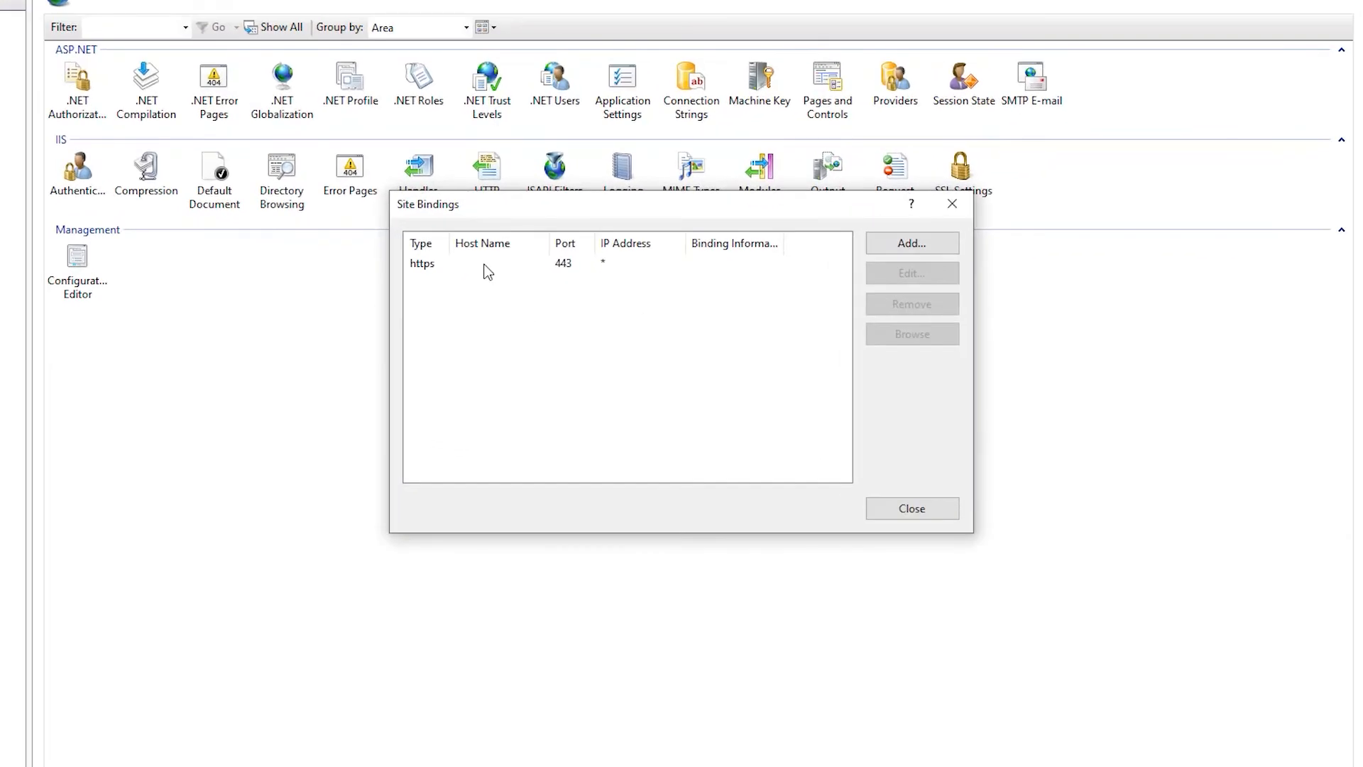
pyautogui.click(528, 291)
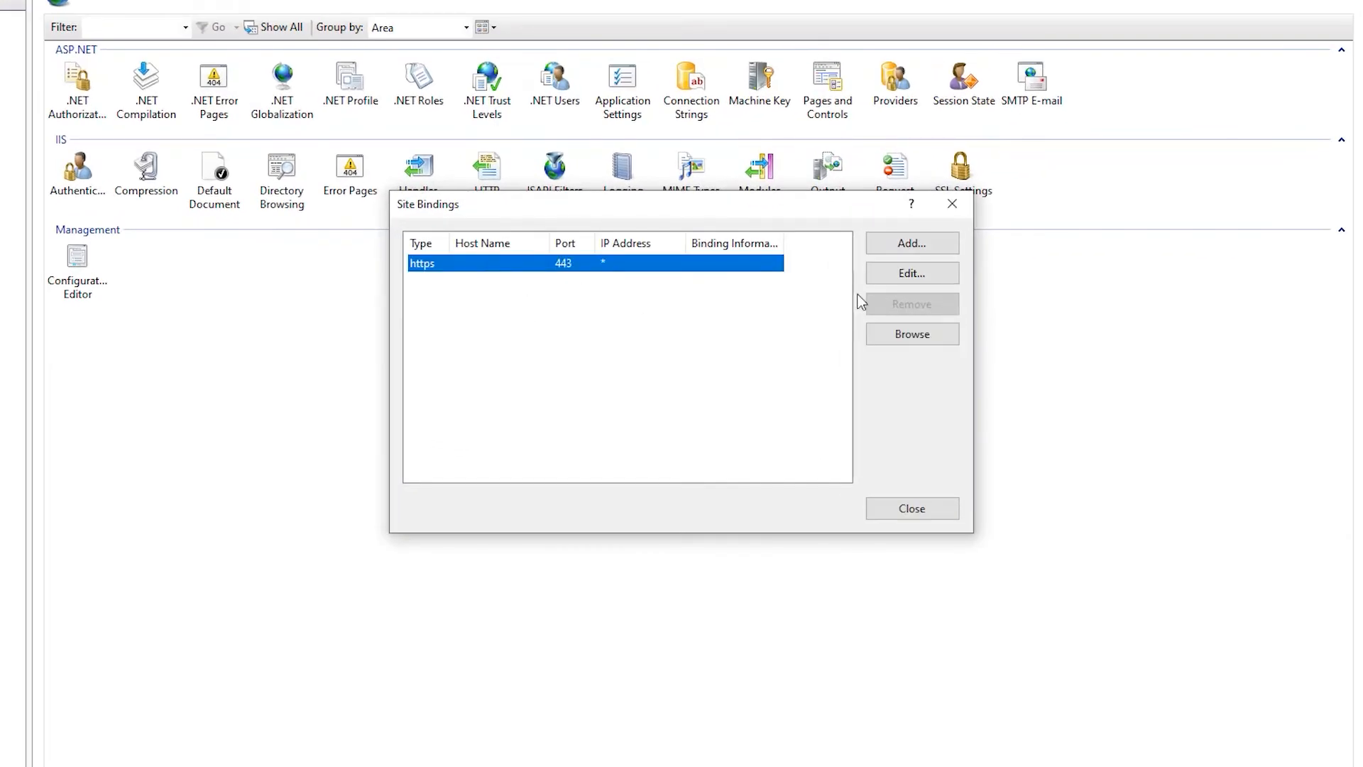
pyautogui.click(920, 272)
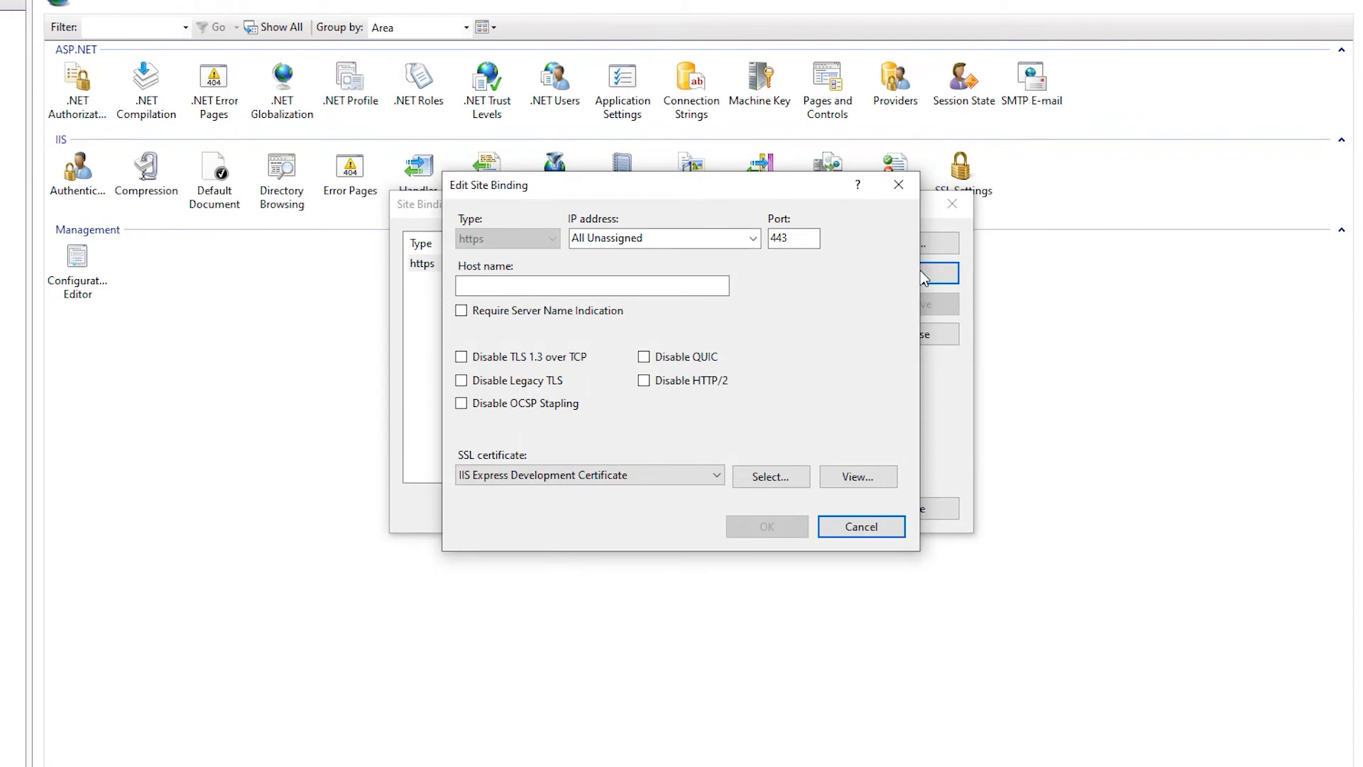
# - Set the https binding's host name to TRI-NB1111.tricentis.com
pyautogui.click(685, 284)
pyautogui.write('TRI-')
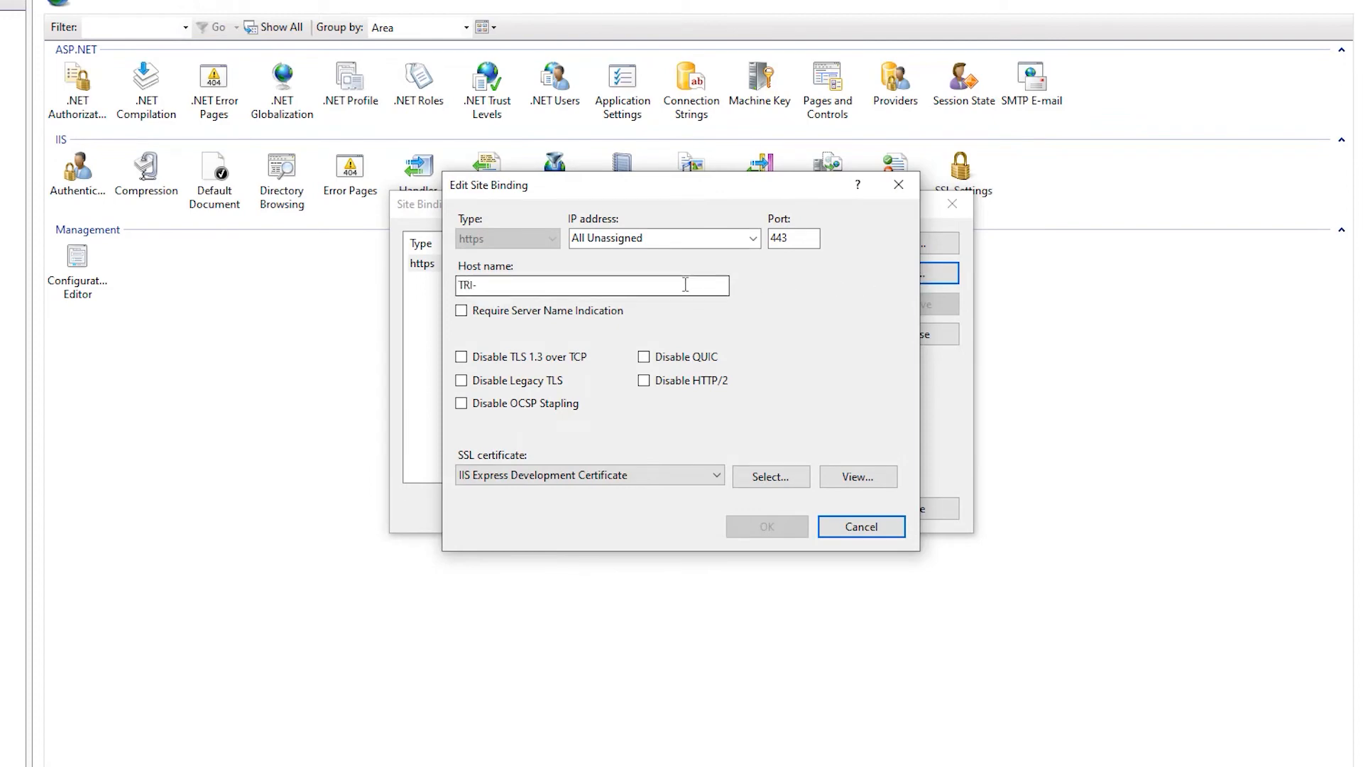
pyautogui.write('NB1111.tricenti')
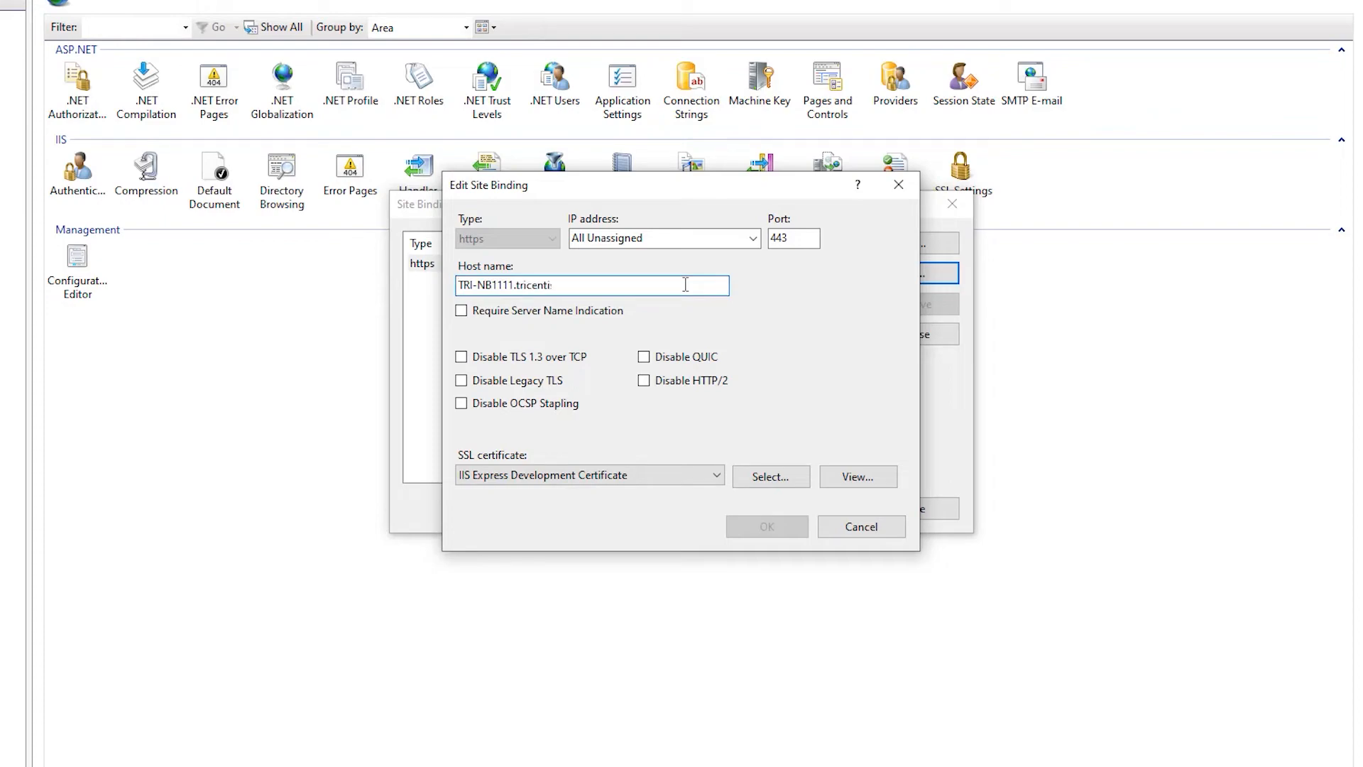
pyautogui.write('s.com')
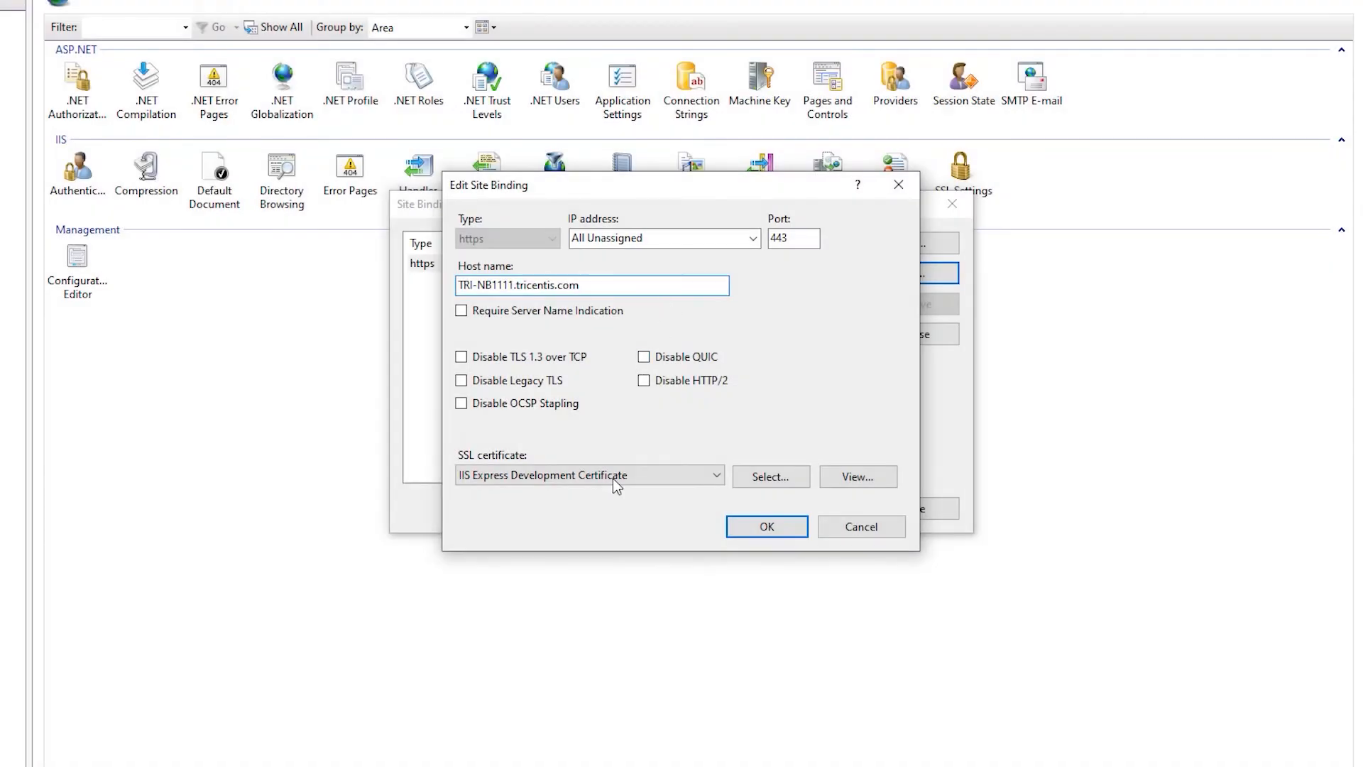
# - Assign the TRI-NB1111.tricentis.com SSL certificate to the https binding, save it and close the site bindings
pyautogui.click(614, 480)
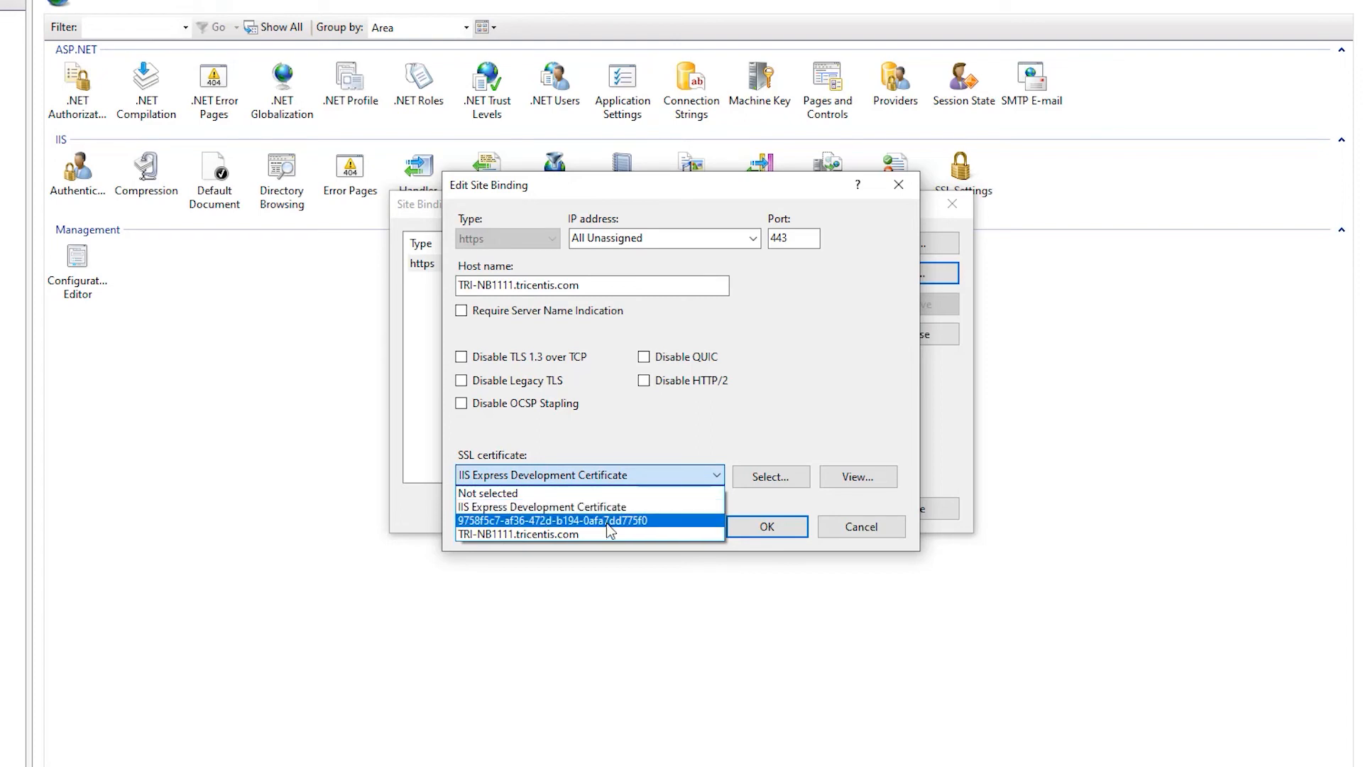
pyautogui.click(606, 535)
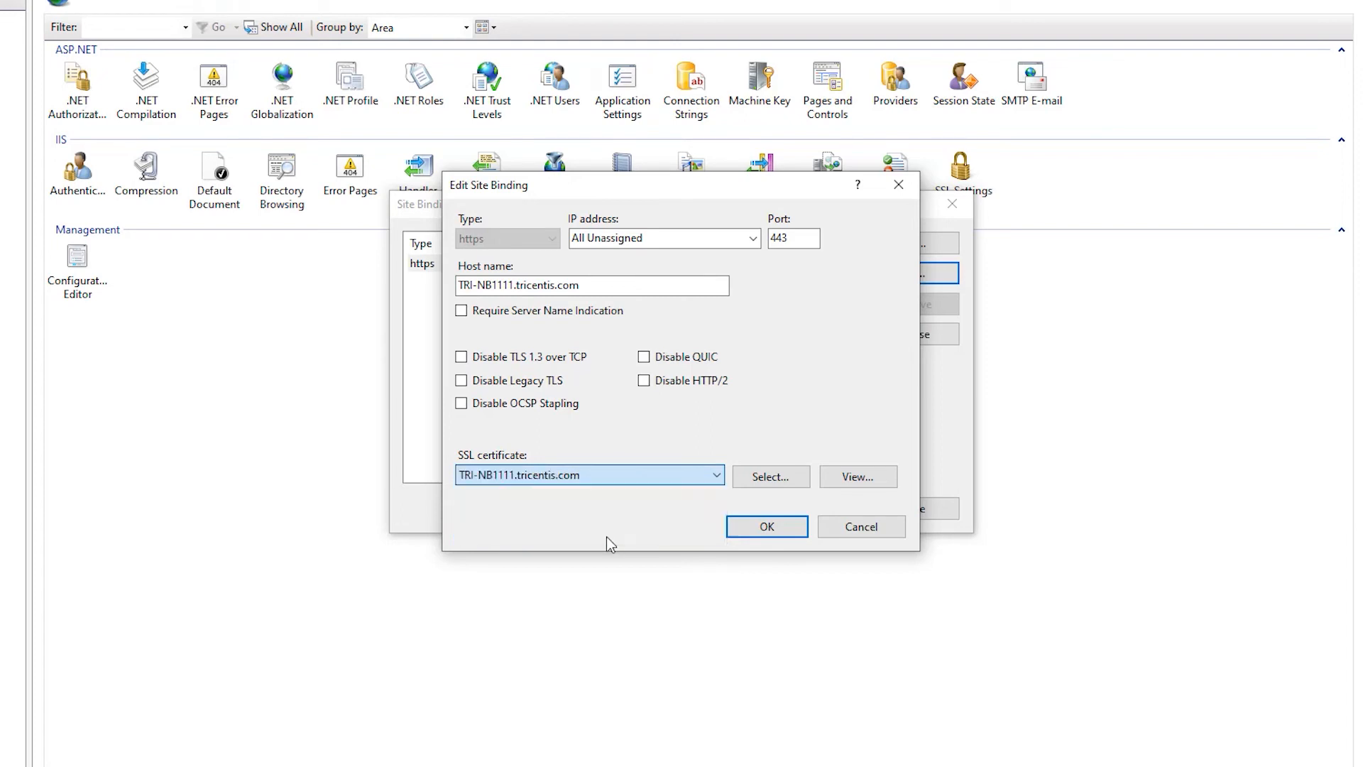
pyautogui.click(761, 529)
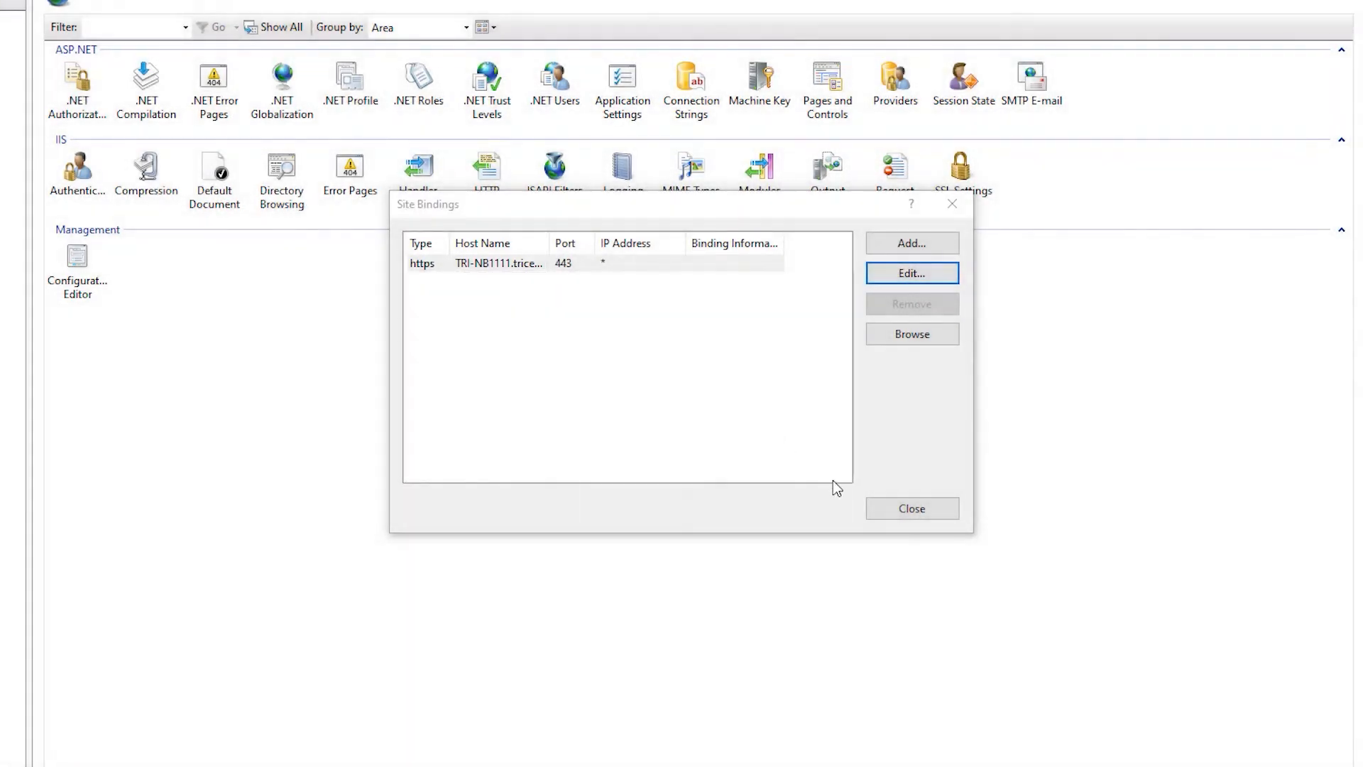
pyautogui.click(906, 508)
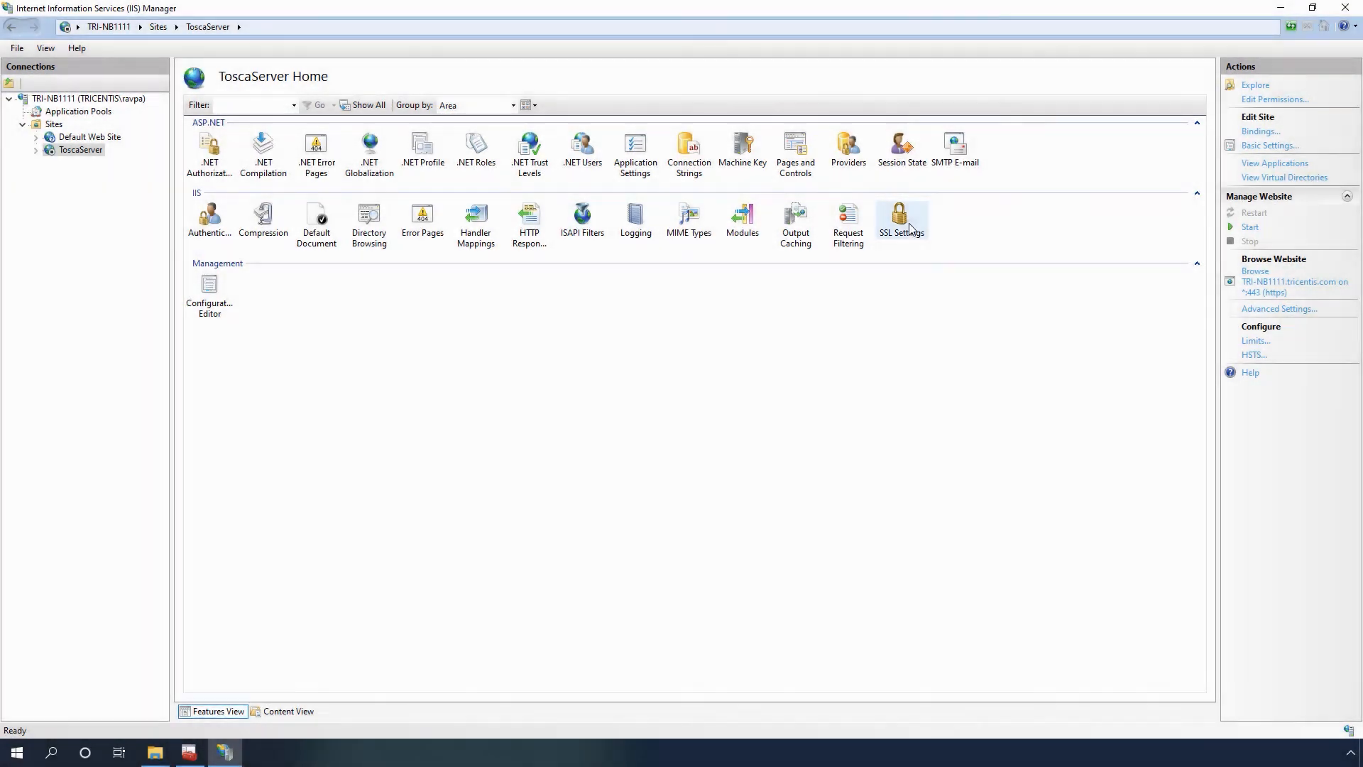
# - Require SSL in the ToscaServer site's SSL settings and apply the change
pyautogui.doubleClick(900, 224)
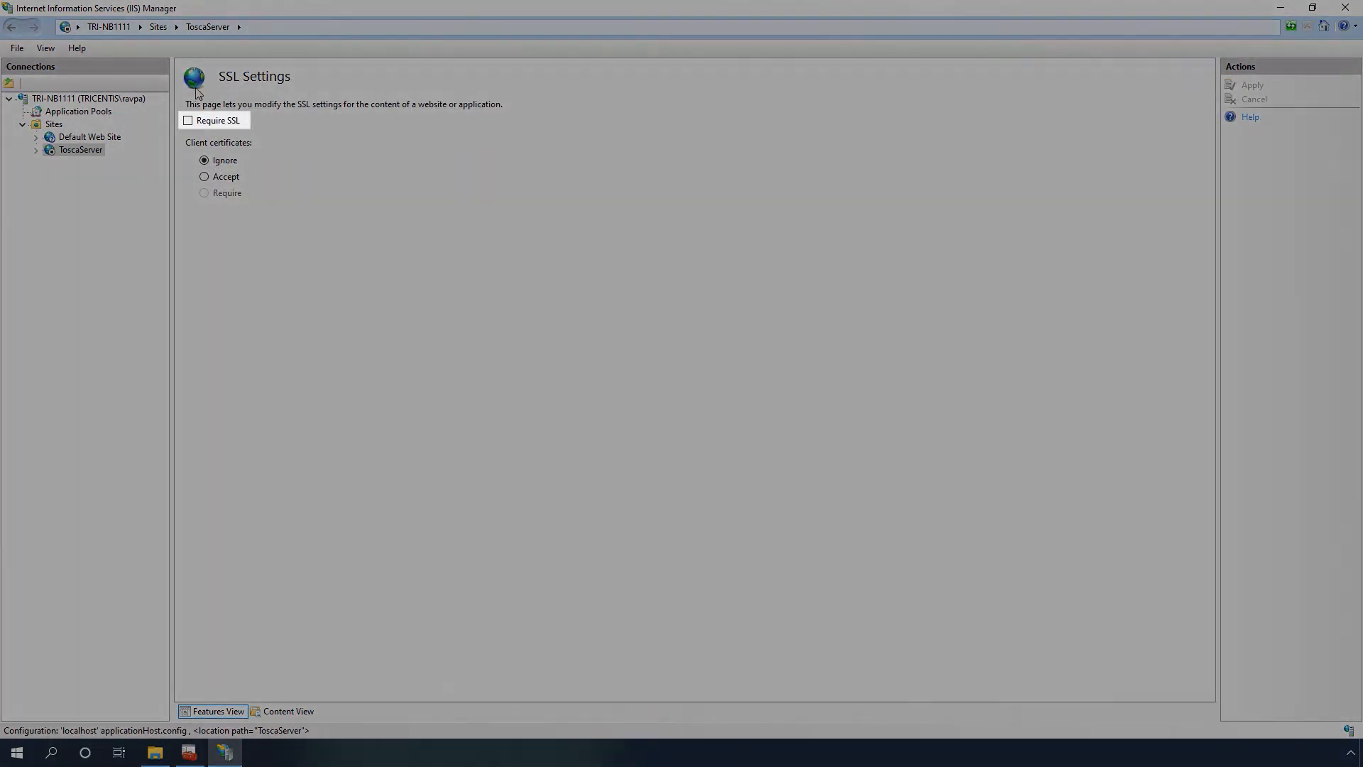
pyautogui.click(201, 122)
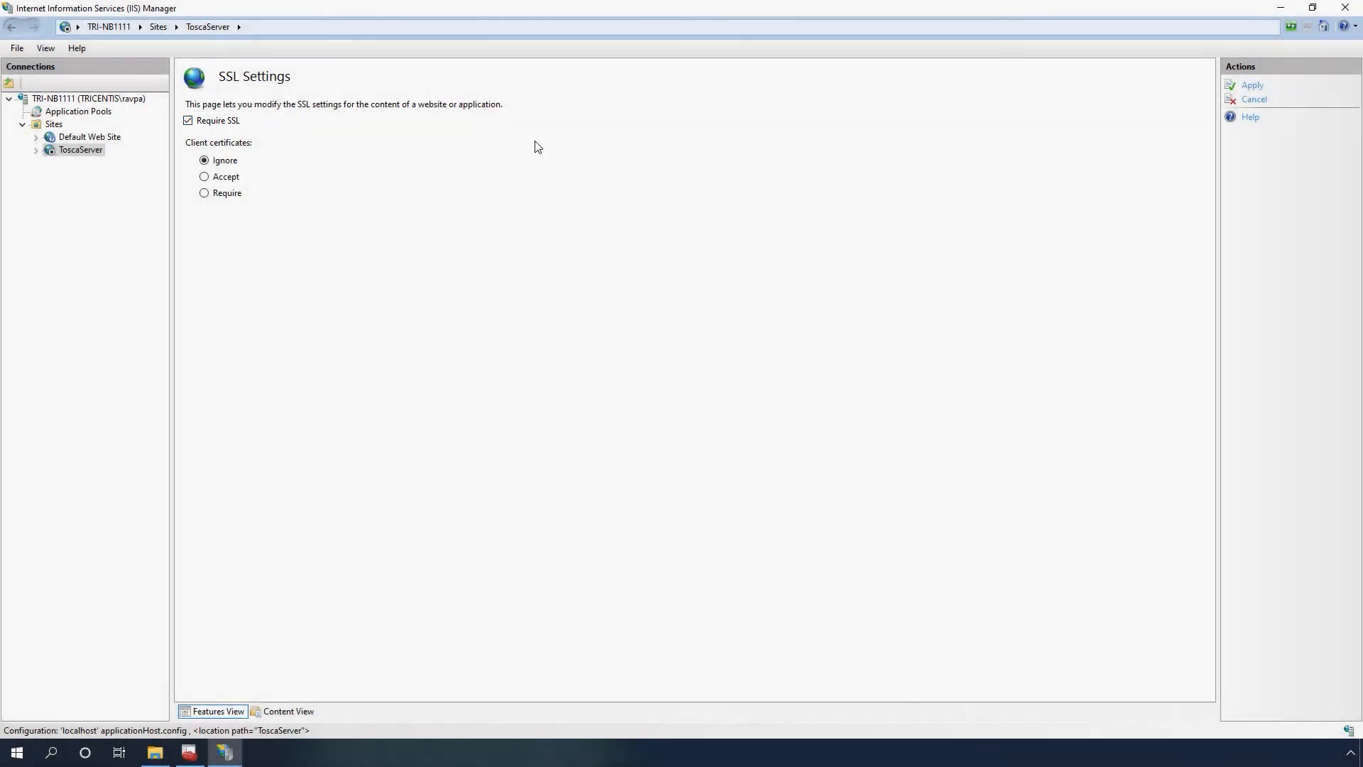
pyautogui.click(1252, 86)
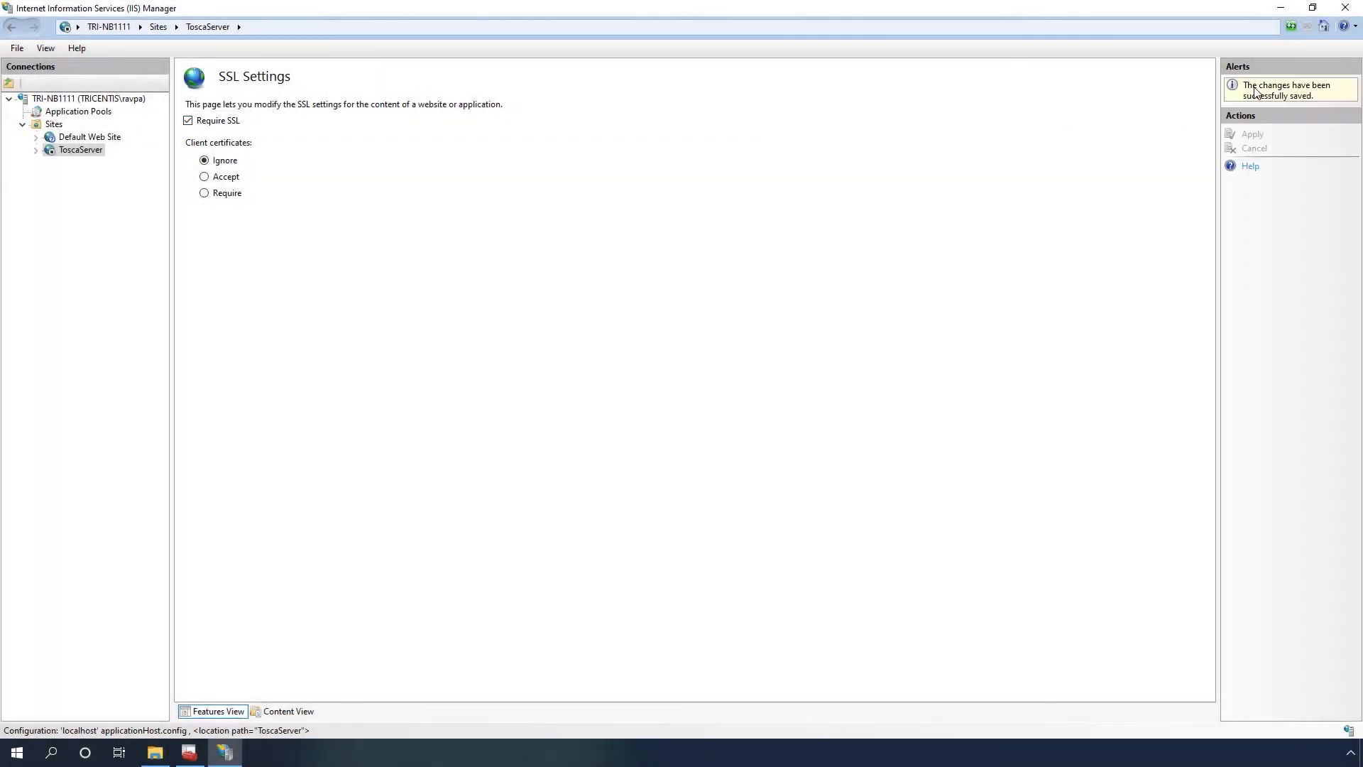